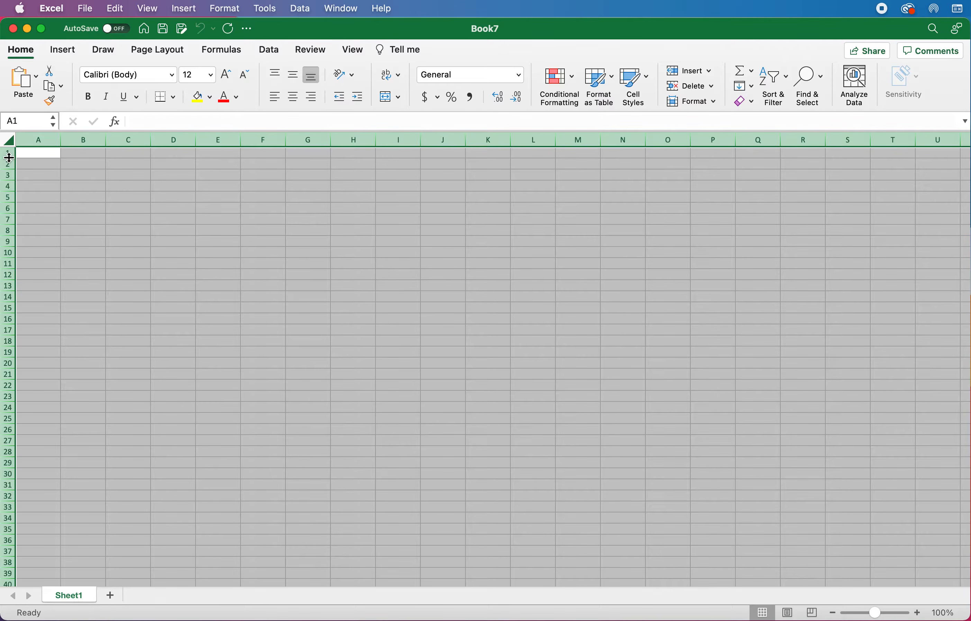
# Step: Enlarge the grid so every row is 46 pixels tall and every column 115 pixels wide
pyautogui.moveTo(9, 157); pyautogui.dragTo(11, 179)
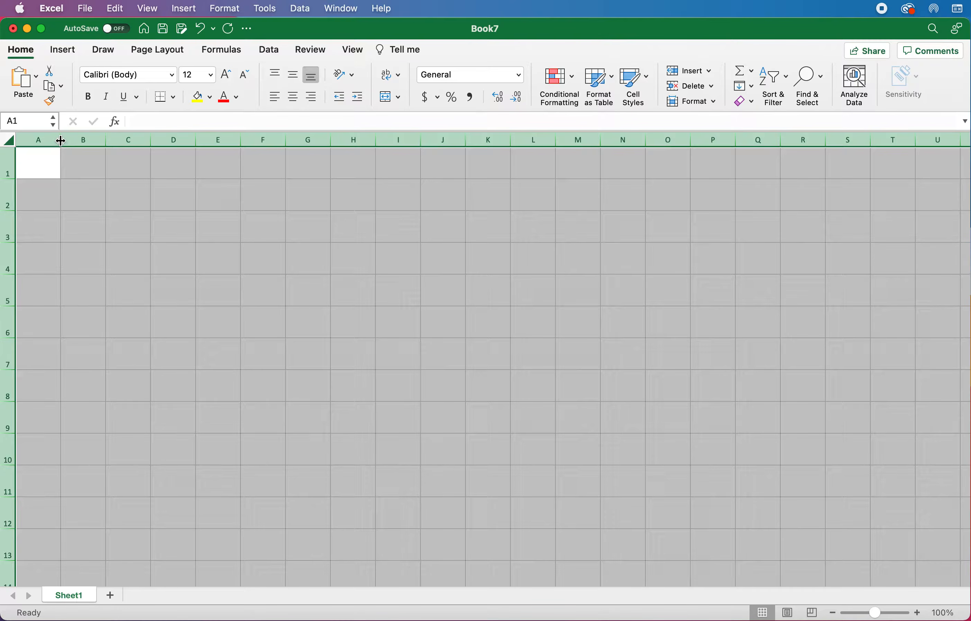
pyautogui.moveTo(60, 141); pyautogui.dragTo(100, 142)
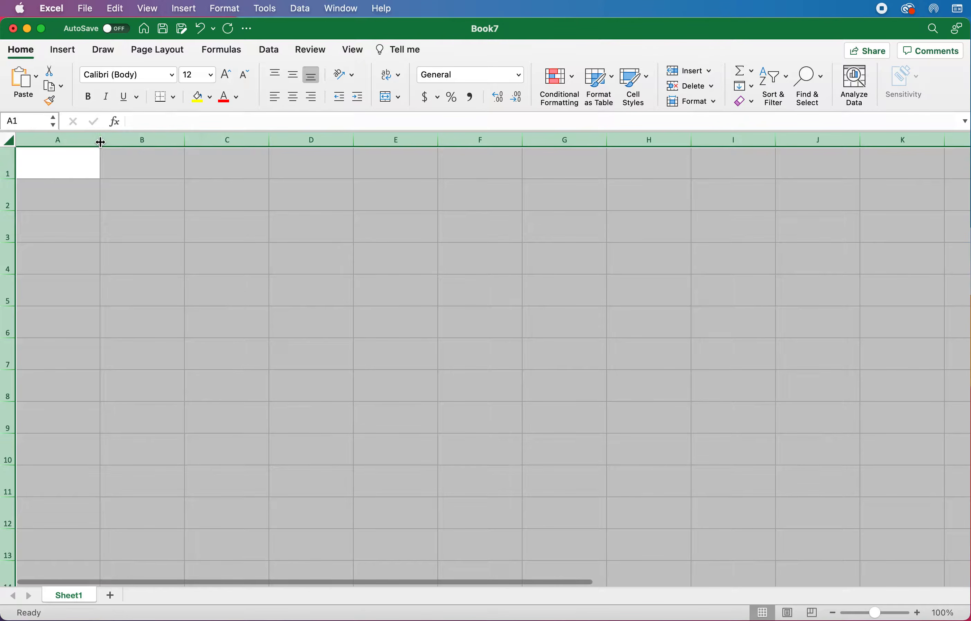
# Step: Enter 'Teacher Desk' in A1 and centre it horizontally and vertically
pyautogui.click(70, 164)
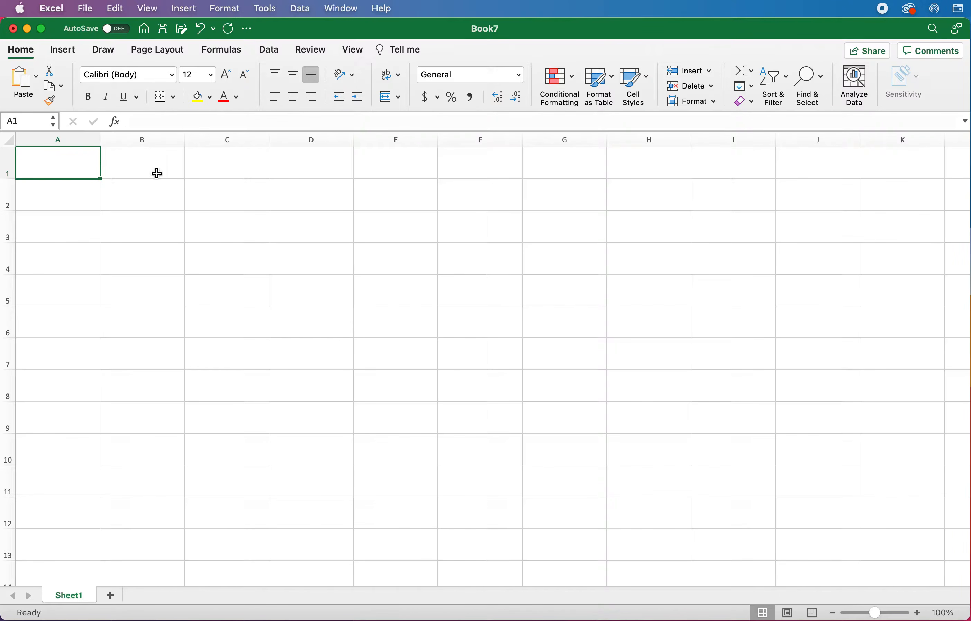
pyautogui.write('Teacher Desk')
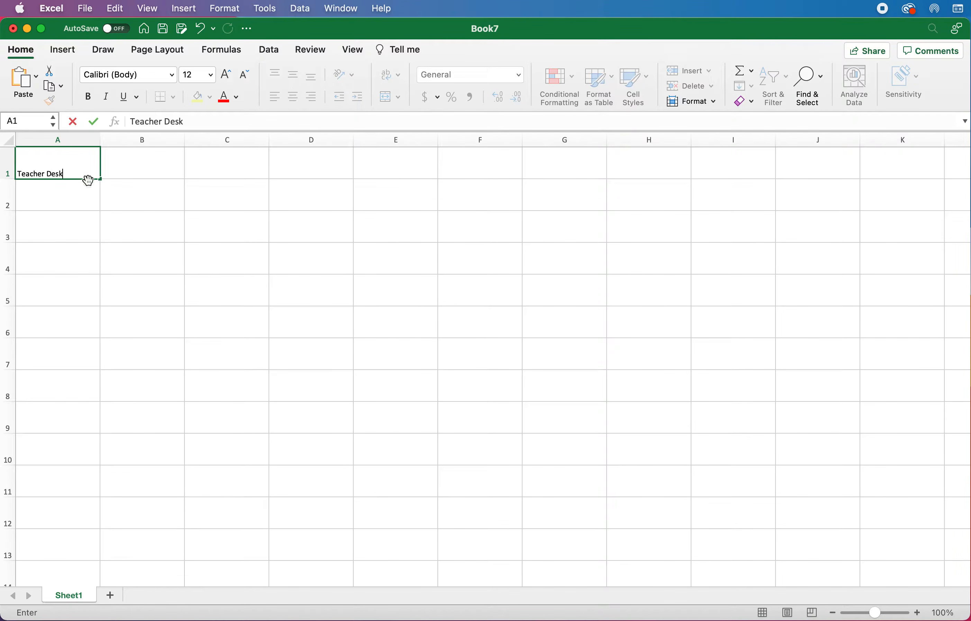
pyautogui.click(56, 204)
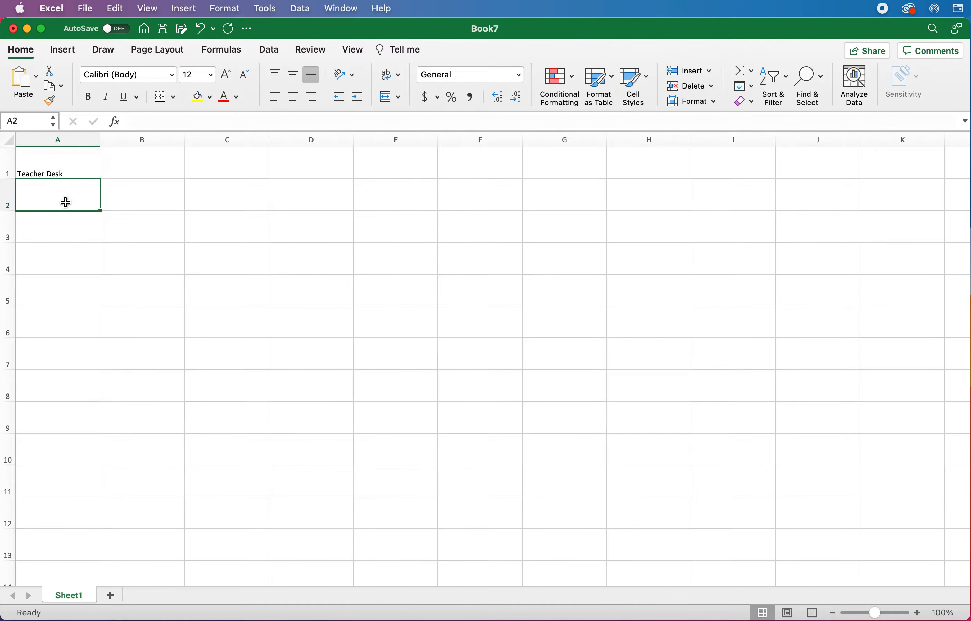
pyautogui.click(82, 163)
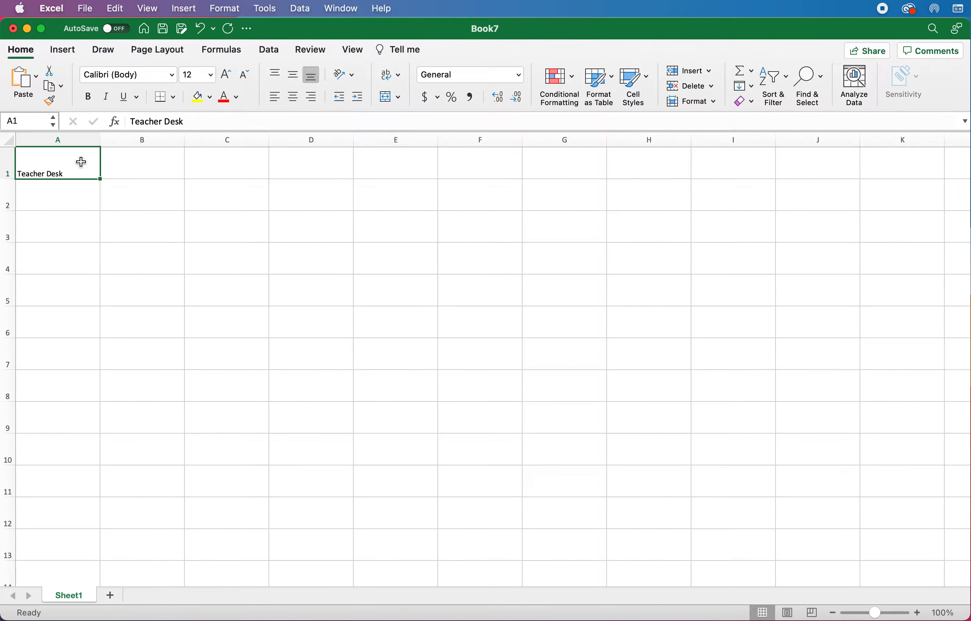
pyautogui.click(294, 80)
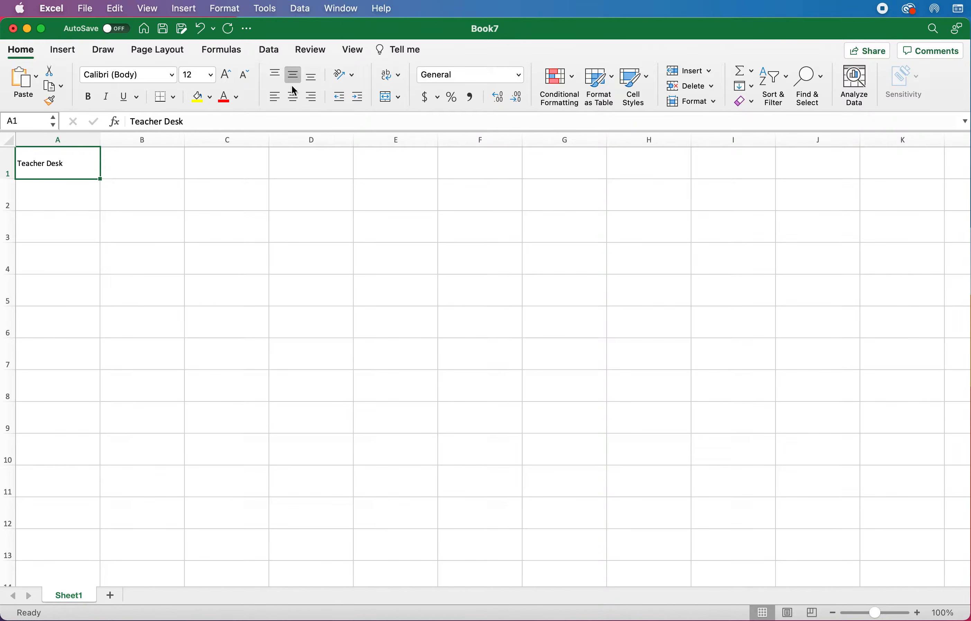
pyautogui.click(291, 97)
# Step: Centre cell text vertically and horizontally across the whole worksheet
pyautogui.click(10, 142)
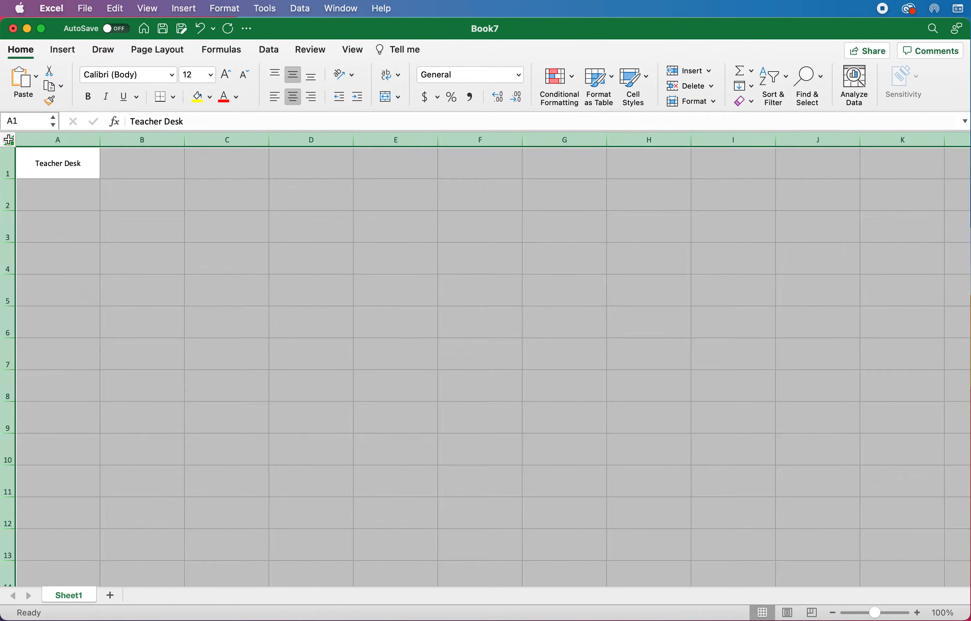
pyautogui.click(275, 74)
pyautogui.click(278, 98)
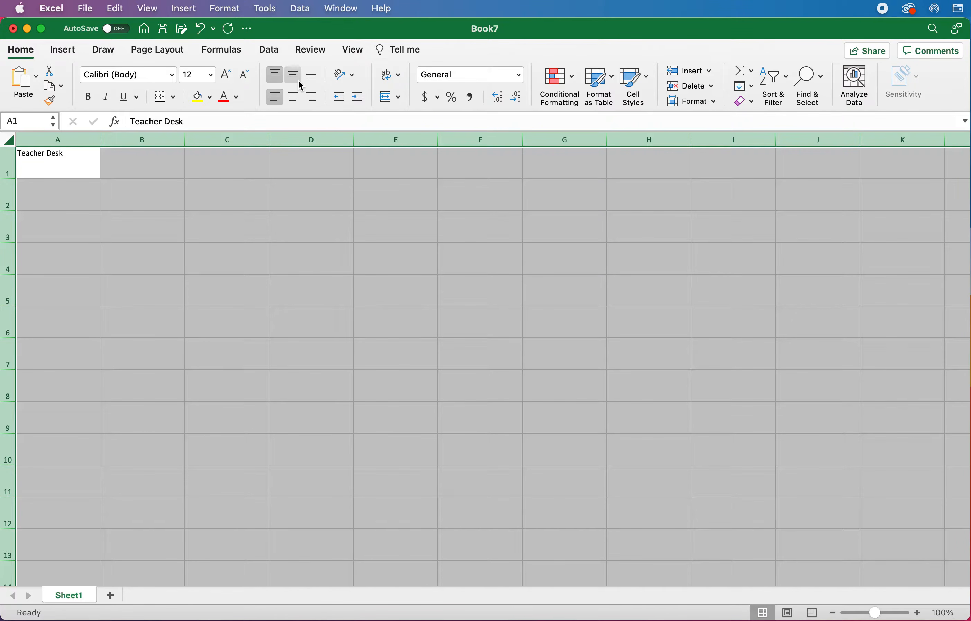
pyautogui.click(293, 78)
pyautogui.click(312, 80)
pyautogui.click(311, 96)
pyautogui.click(297, 96)
pyautogui.click(277, 97)
pyautogui.click(297, 73)
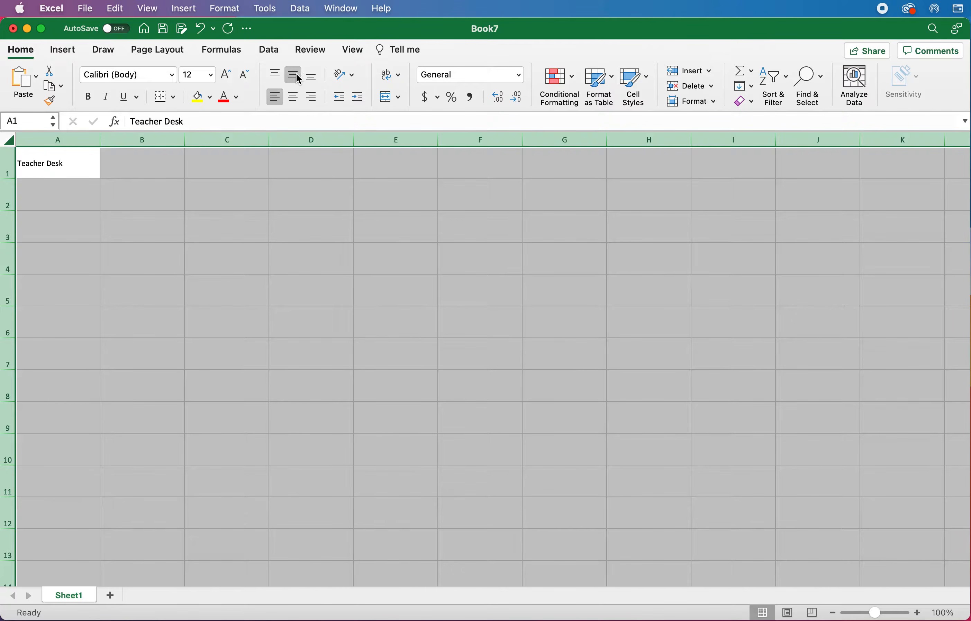
pyautogui.click(294, 95)
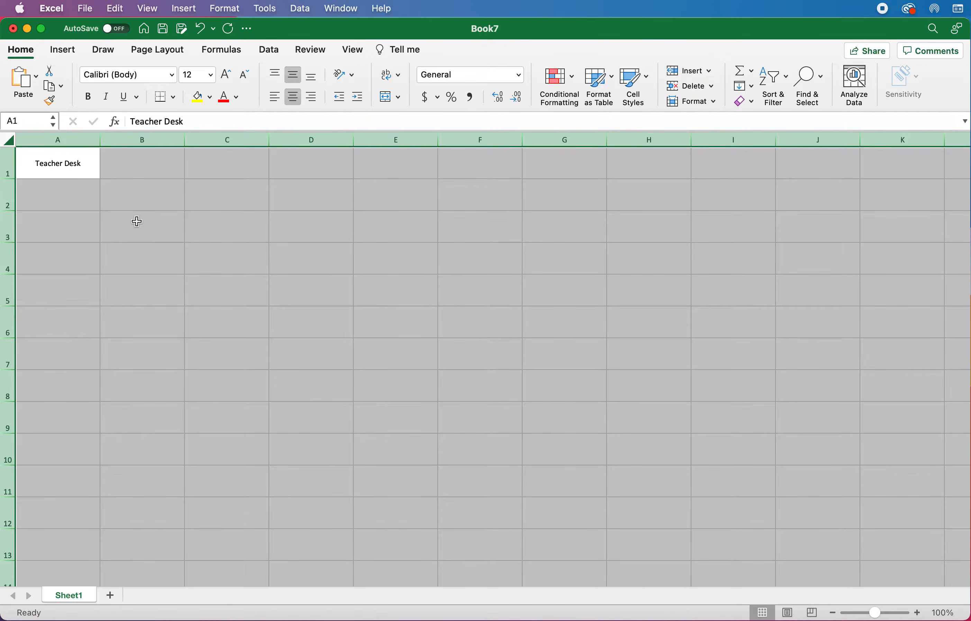
pyautogui.click(97, 196)
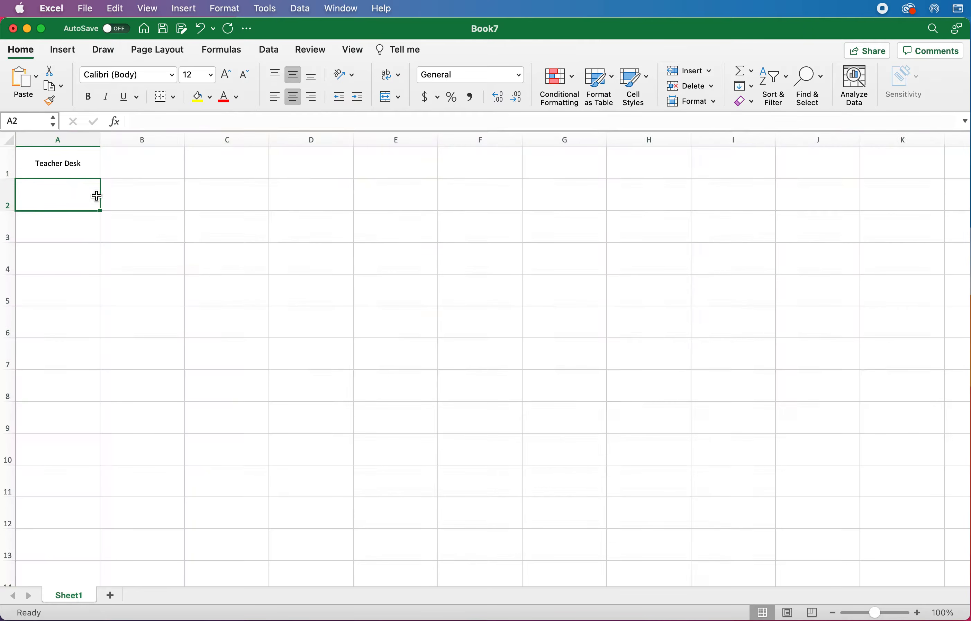
pyautogui.click(83, 162)
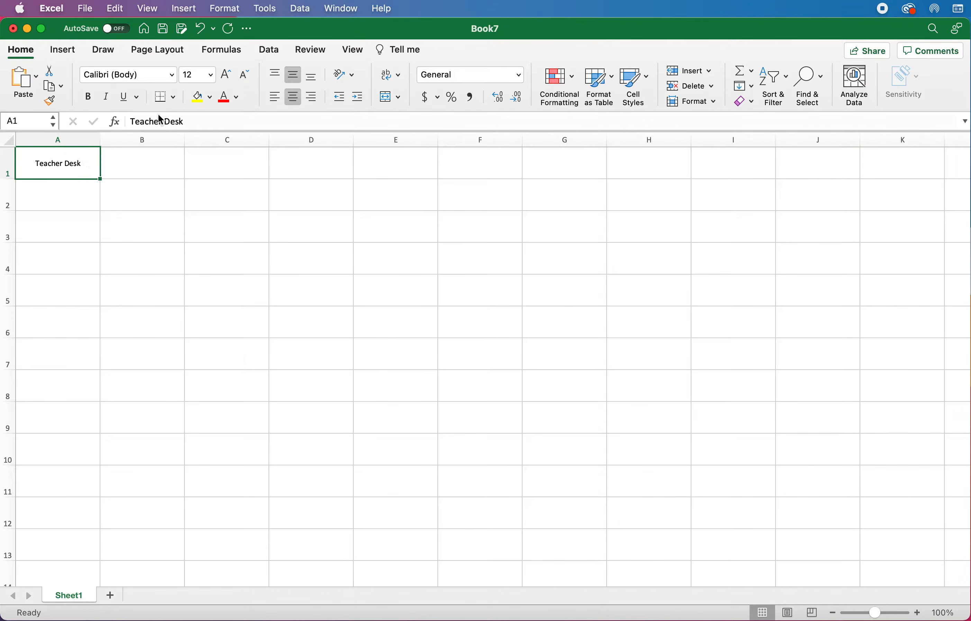
pyautogui.click(174, 98)
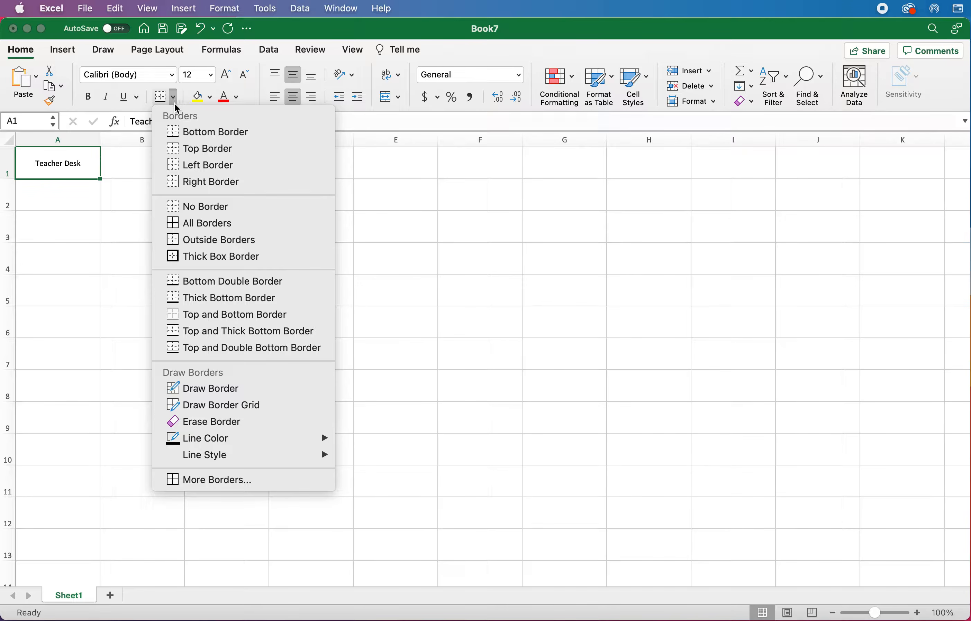
# Step: Put all borders on A1 and outline desk cells A3, A5, A7 and A9
pyautogui.click(243, 224)
pyautogui.click(73, 222)
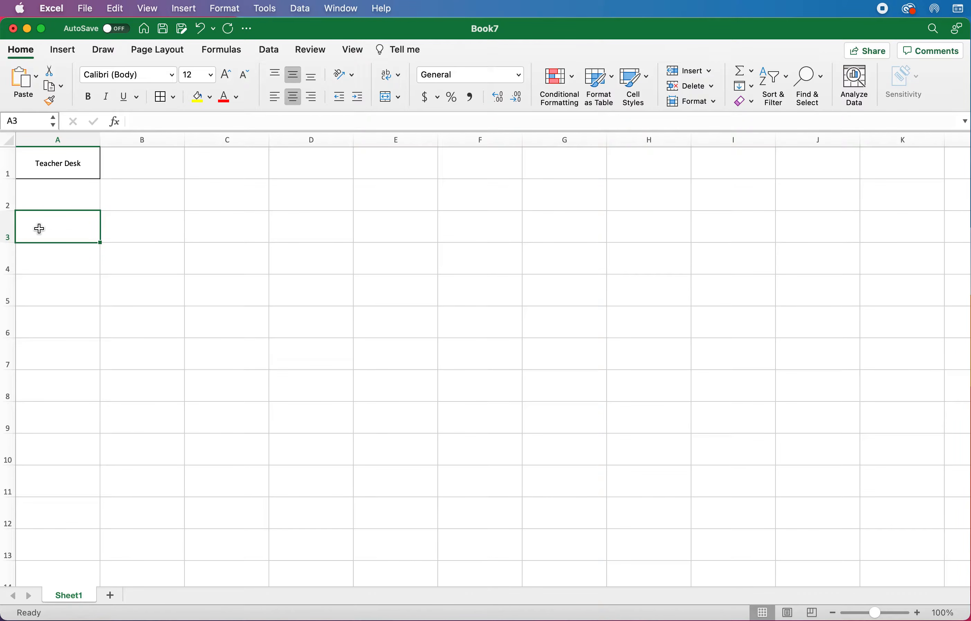
pyautogui.click(163, 98)
pyautogui.click(53, 297)
pyautogui.click(162, 98)
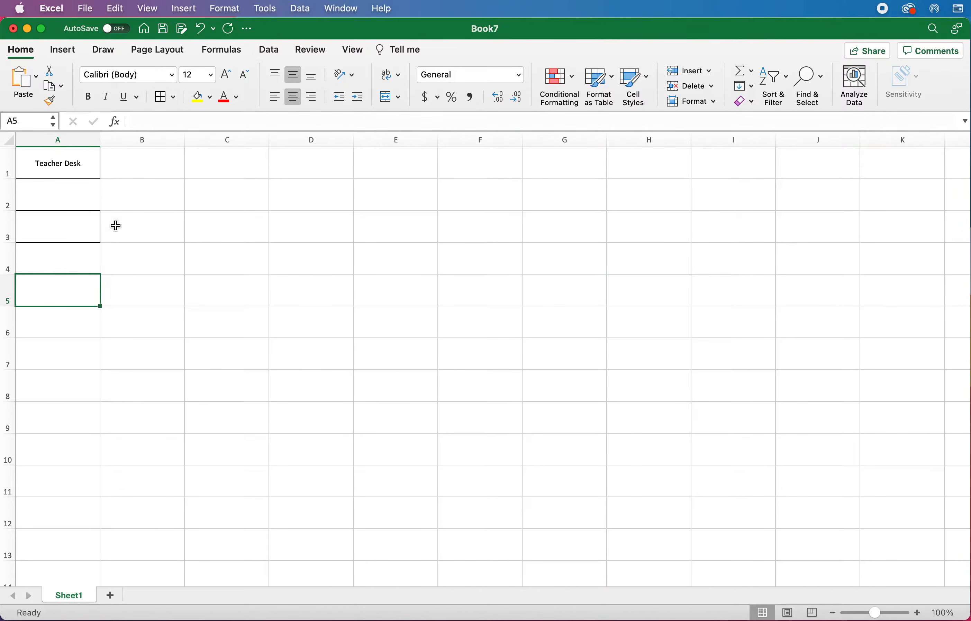
pyautogui.click(59, 354)
pyautogui.click(161, 98)
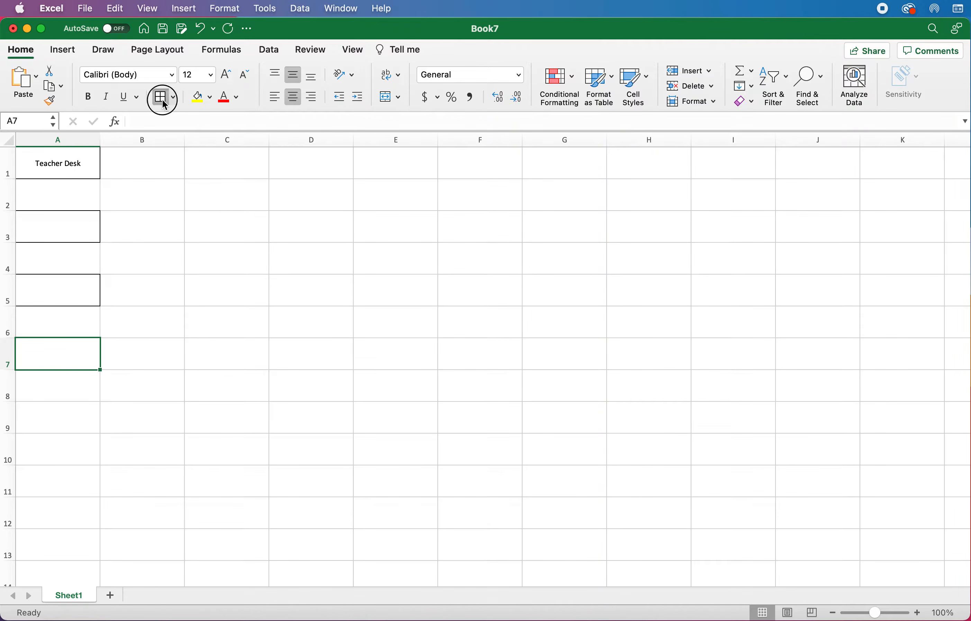
pyautogui.click(61, 419)
pyautogui.click(162, 96)
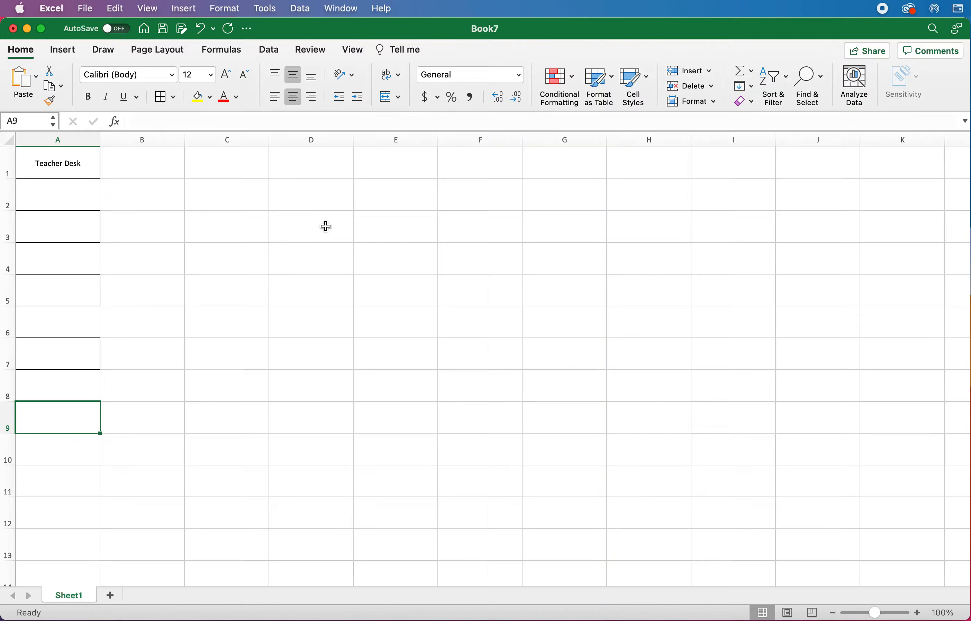
# Step: Select desk cells E3, E5, E7 and E9 together and give them borders
pyautogui.click(378, 235)
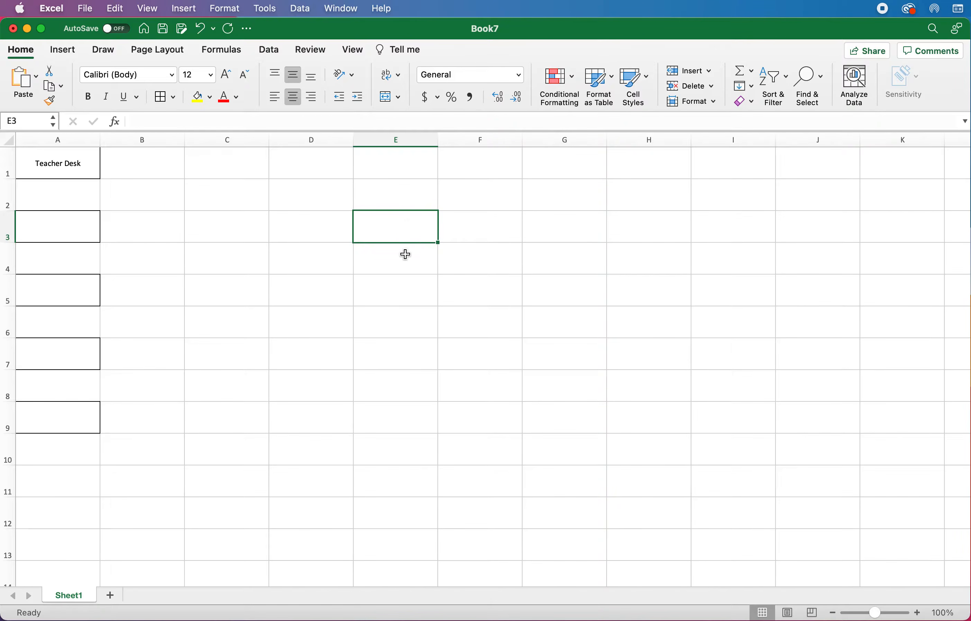
pyautogui.keyDown('super'); pyautogui.click(401, 286); pyautogui.keyUp('super')
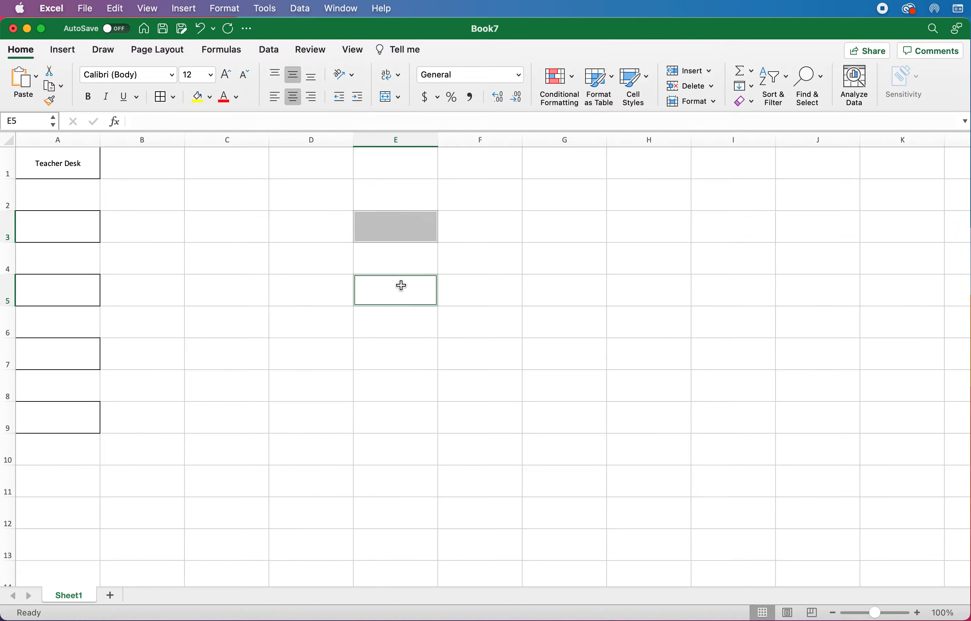
pyautogui.keyDown('super'); pyautogui.click(398, 359); pyautogui.keyUp('super')
pyautogui.keyDown('super'); pyautogui.click(398, 424); pyautogui.keyUp('super')
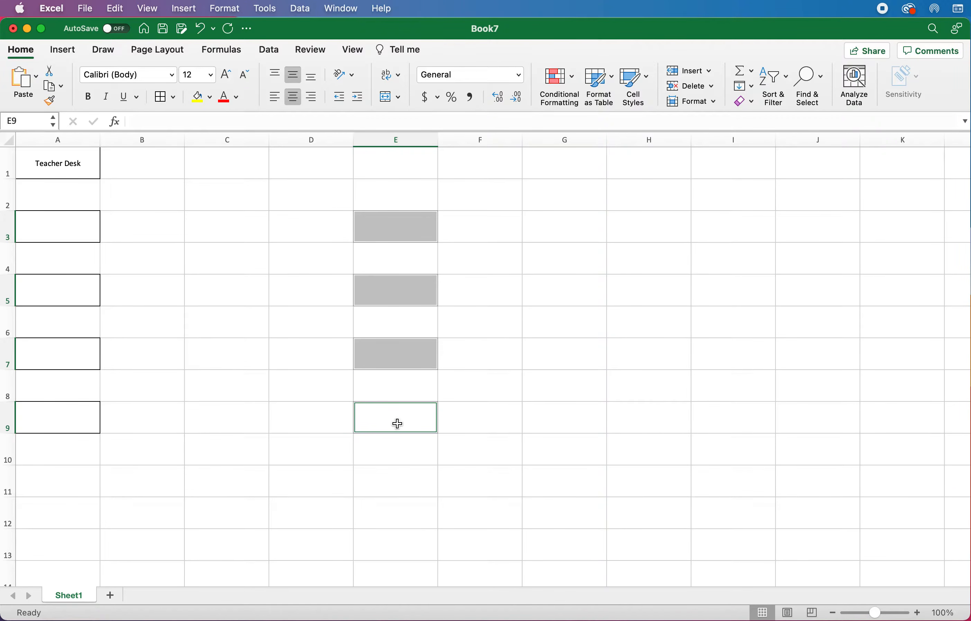
pyautogui.click(387, 234)
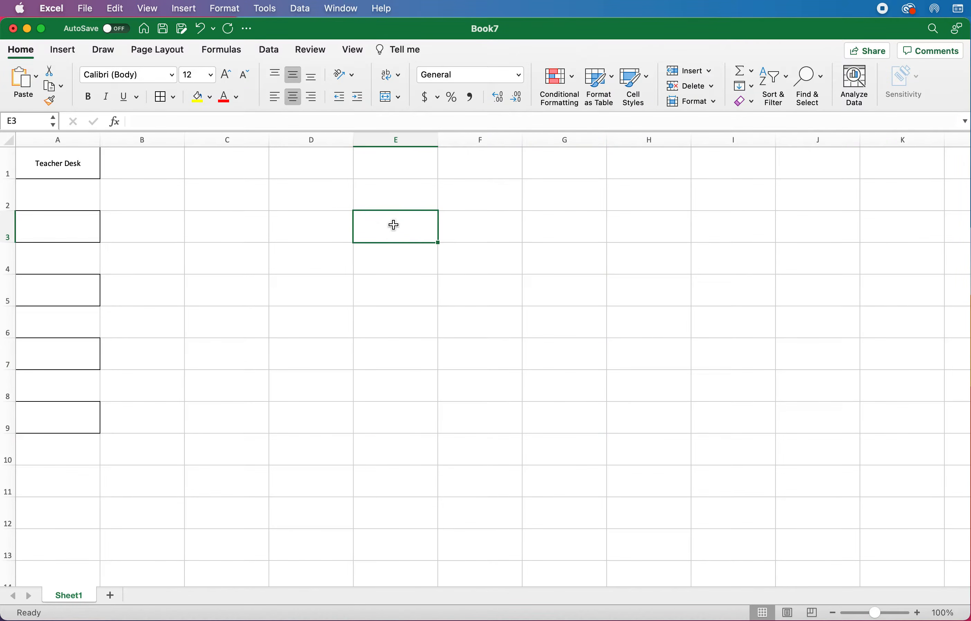
pyautogui.keyDown('super'); pyautogui.click(391, 291); pyautogui.keyUp('super')
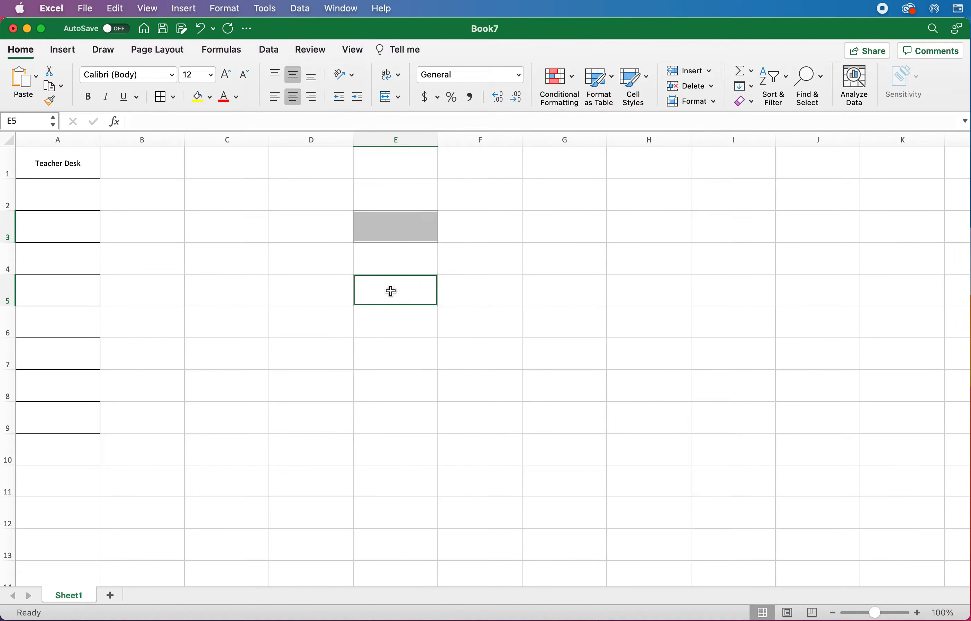
pyautogui.keyDown('super'); pyautogui.click(390, 353); pyautogui.keyUp('super')
pyautogui.keyDown('super'); pyautogui.click(394, 424); pyautogui.keyUp('super')
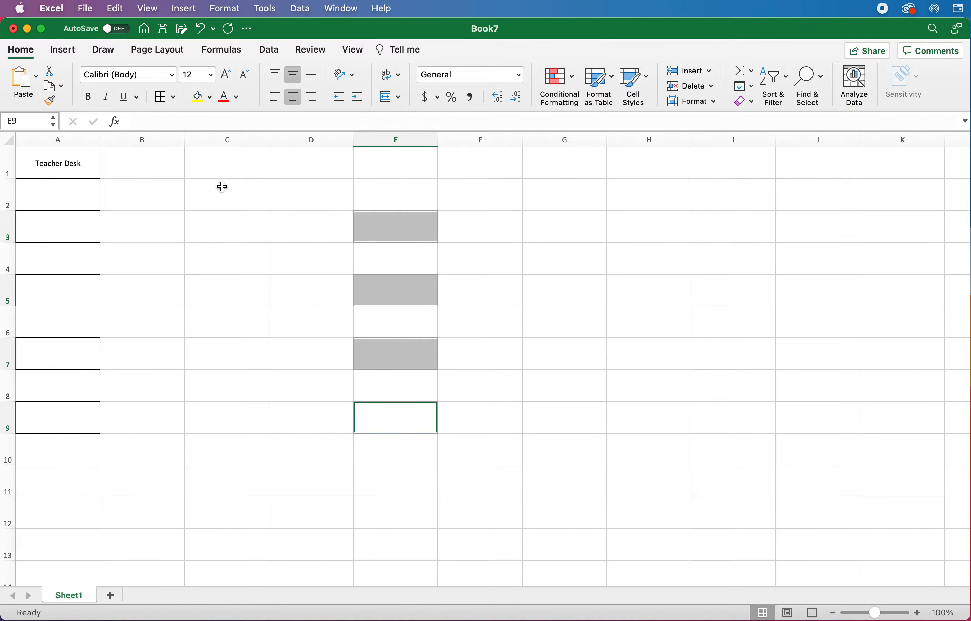
pyautogui.click(161, 98)
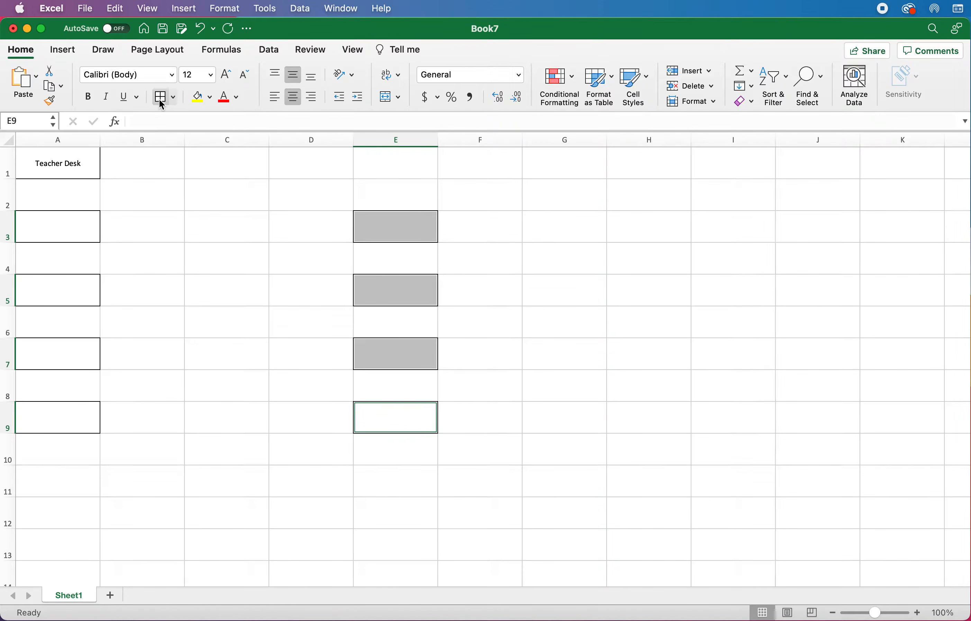
pyautogui.click(314, 325)
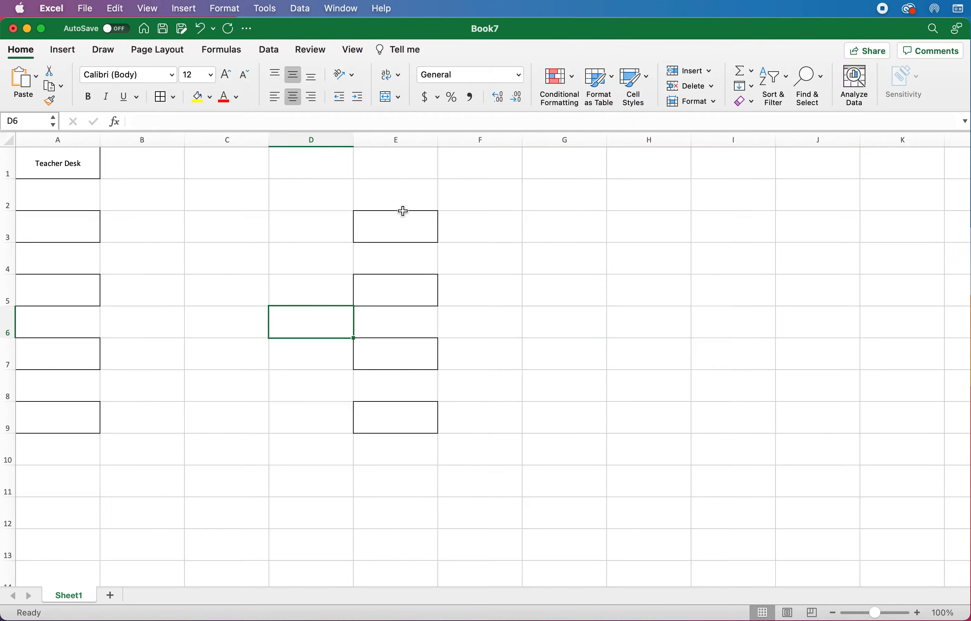
# Step: Shift the E3:E9 desk column to column F and border the C3:D4 block
pyautogui.moveTo(395, 225); pyautogui.dragTo(390, 424)
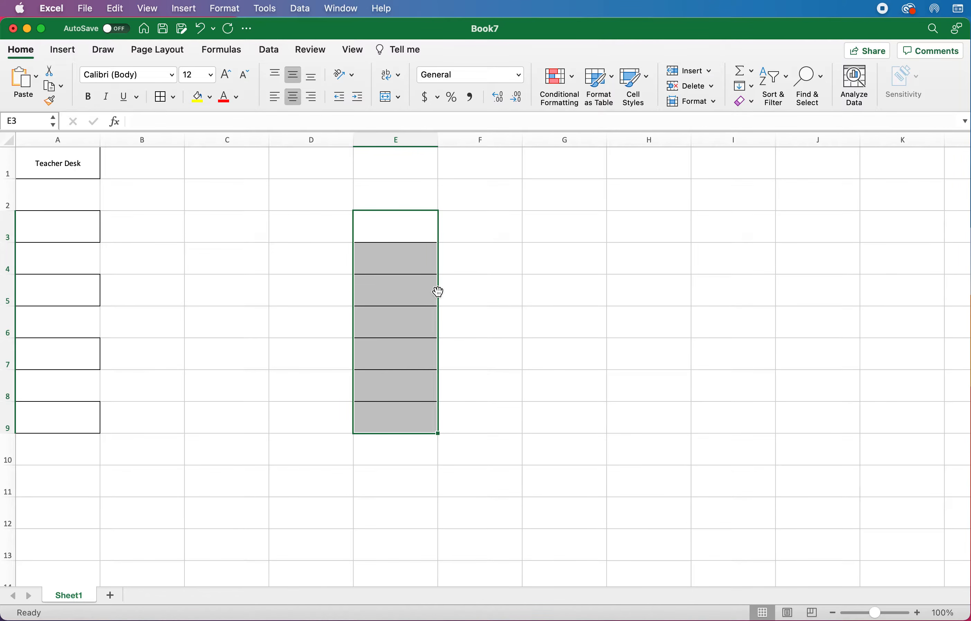
pyautogui.moveTo(438, 292); pyautogui.dragTo(469, 292)
pyautogui.click(227, 225)
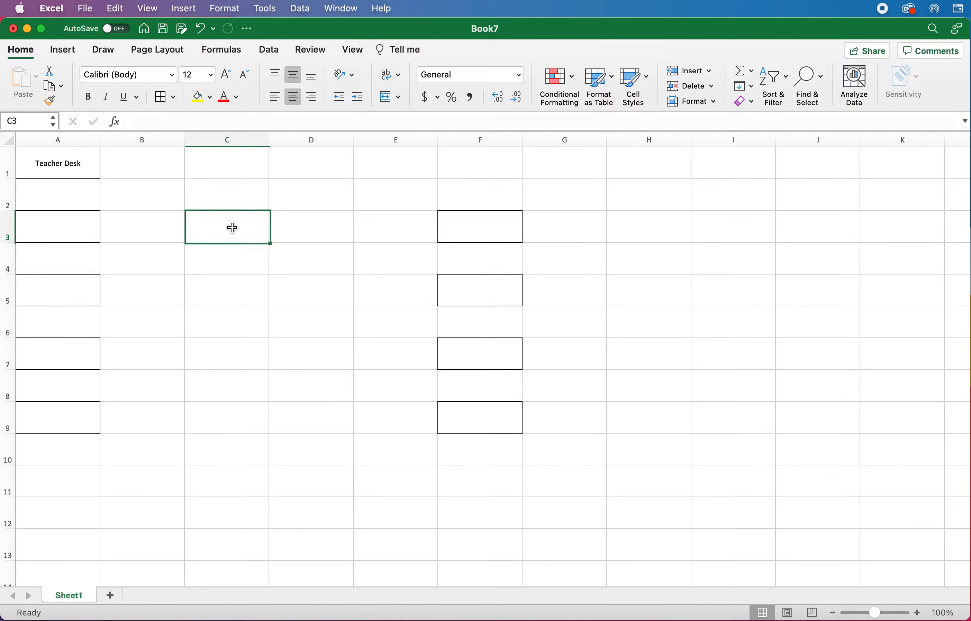
pyautogui.moveTo(227, 225); pyautogui.dragTo(303, 258)
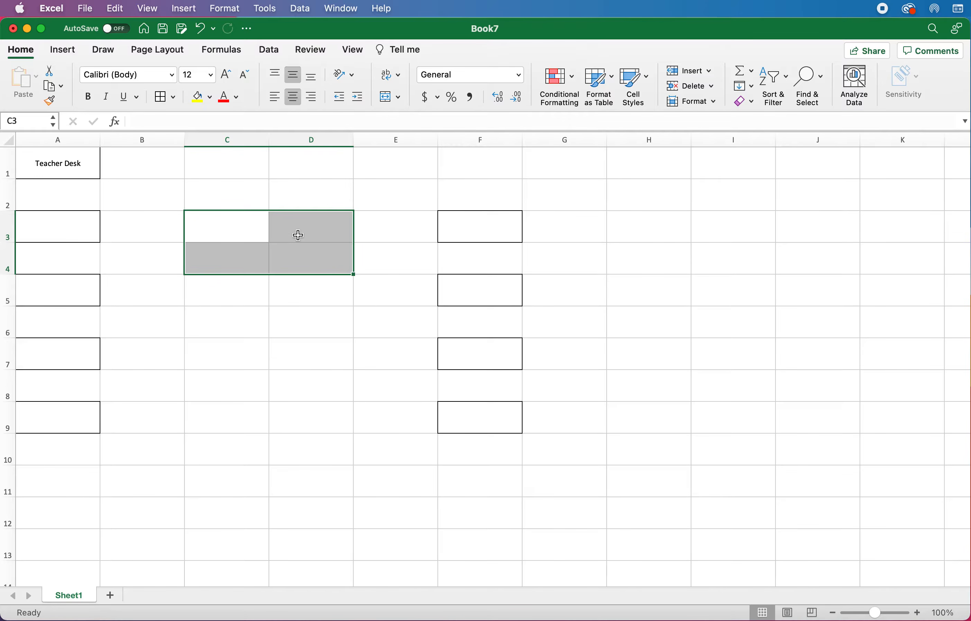
pyautogui.click(162, 98)
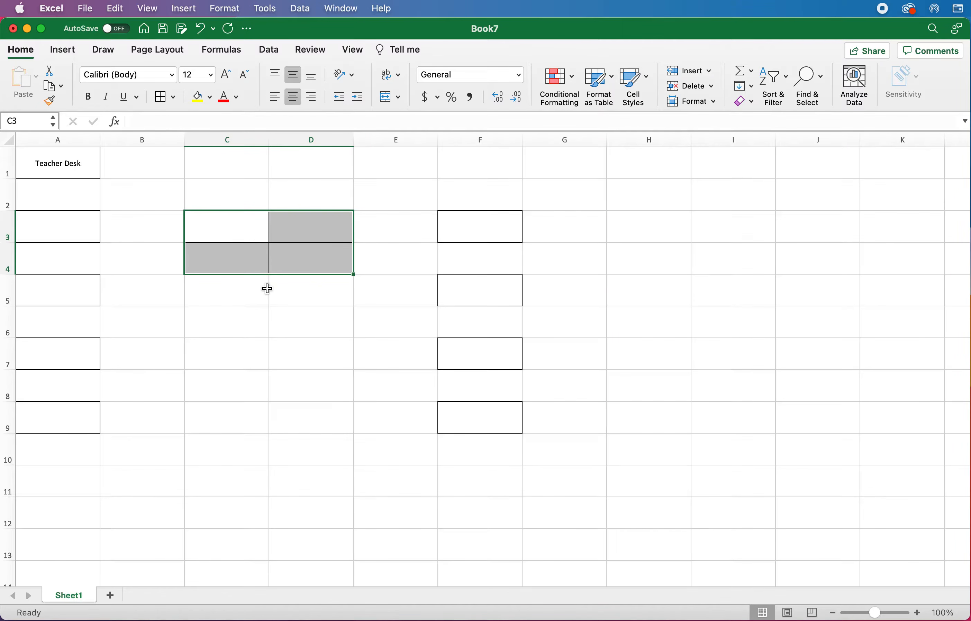
# Step: Add all borders to the C6:D7 desk block
pyautogui.moveTo(228, 322); pyautogui.dragTo(297, 357)
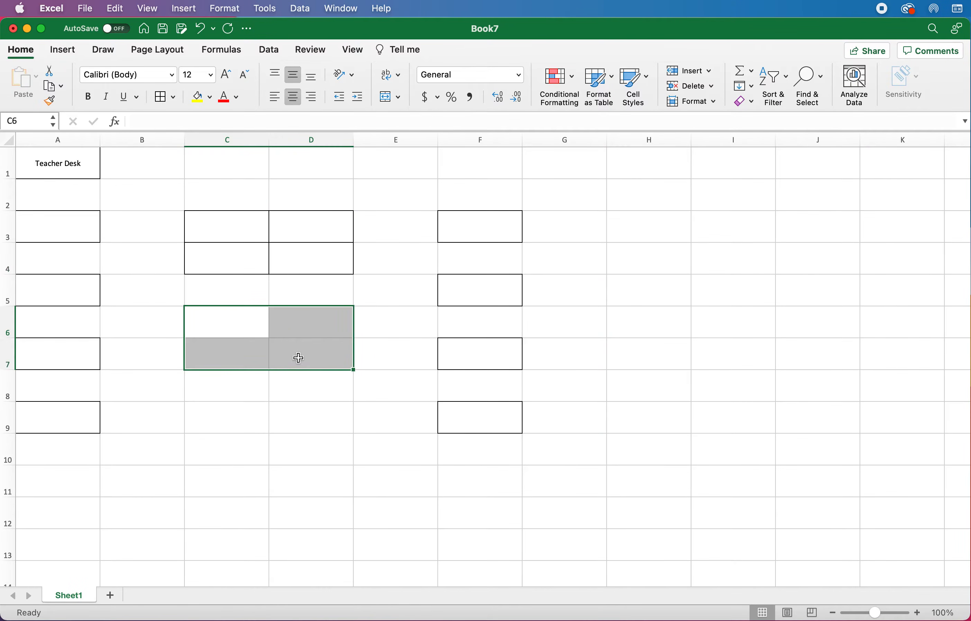
pyautogui.click(160, 102)
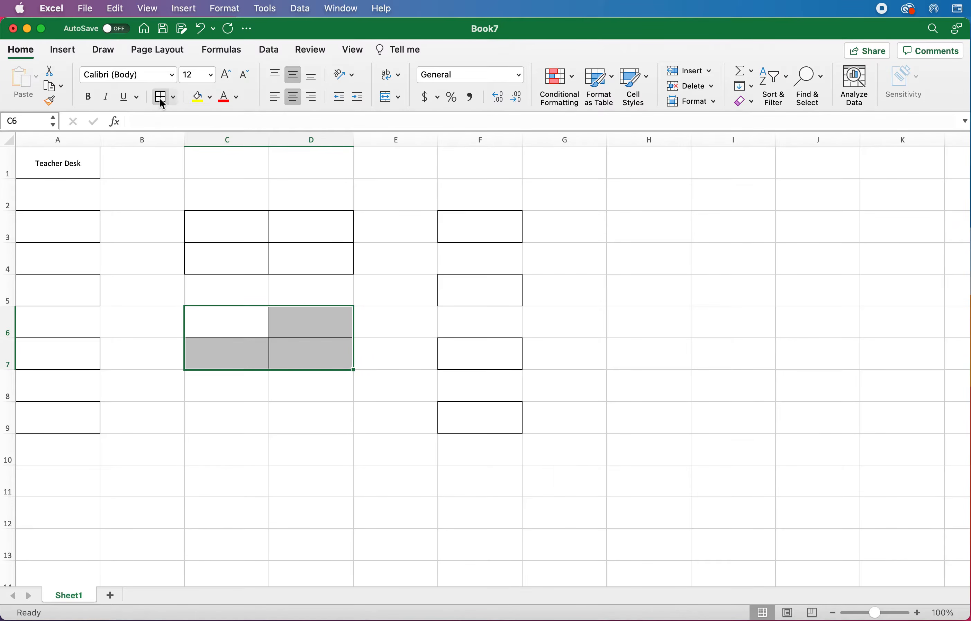
pyautogui.click(298, 419)
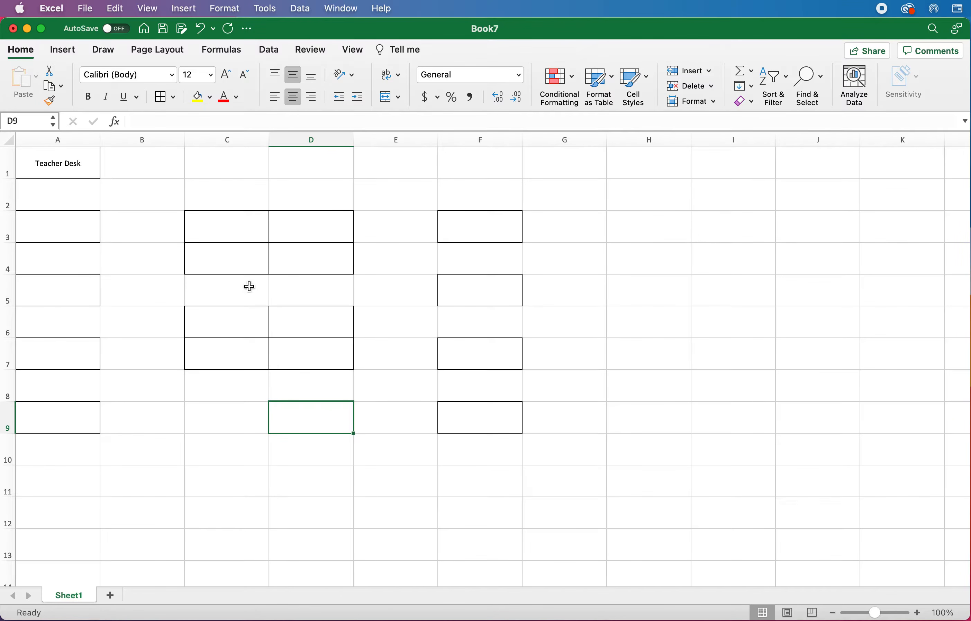
pyautogui.click(164, 53)
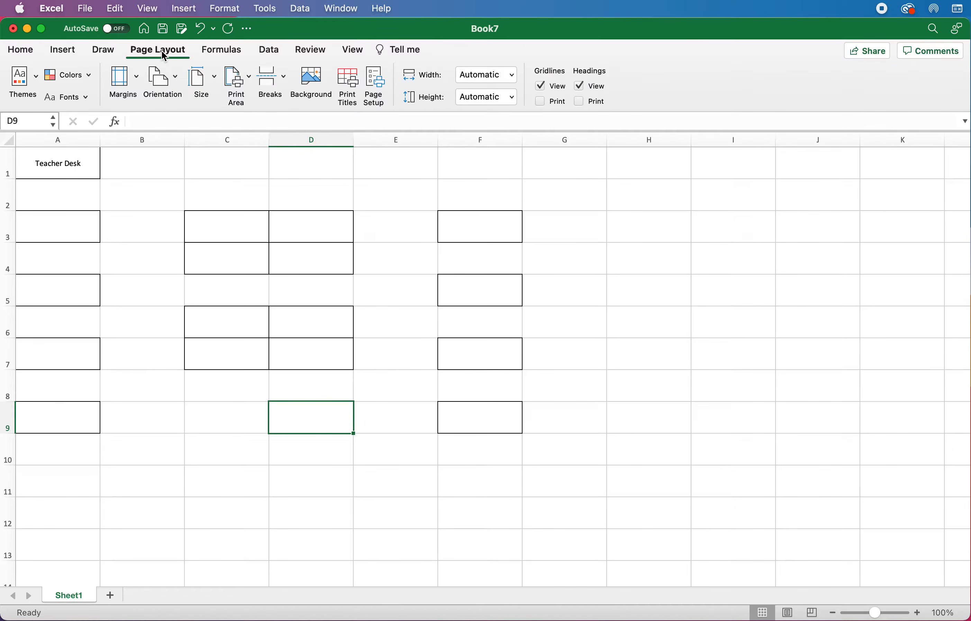
# Step: Set landscape orientation and scale the sheet to fit 1 page wide by 1 tall
pyautogui.click(164, 82)
pyautogui.click(196, 143)
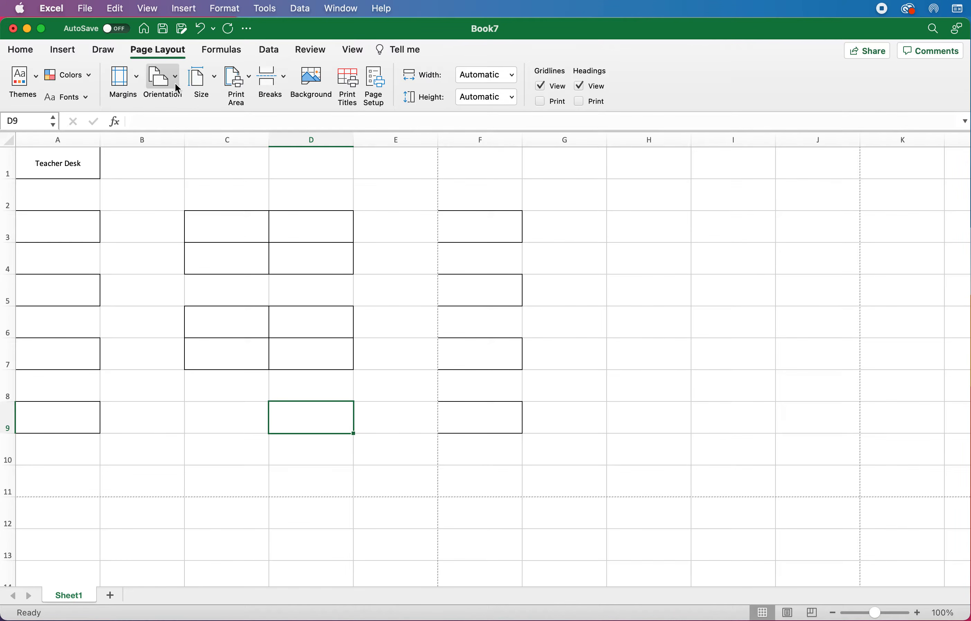
pyautogui.click(379, 77)
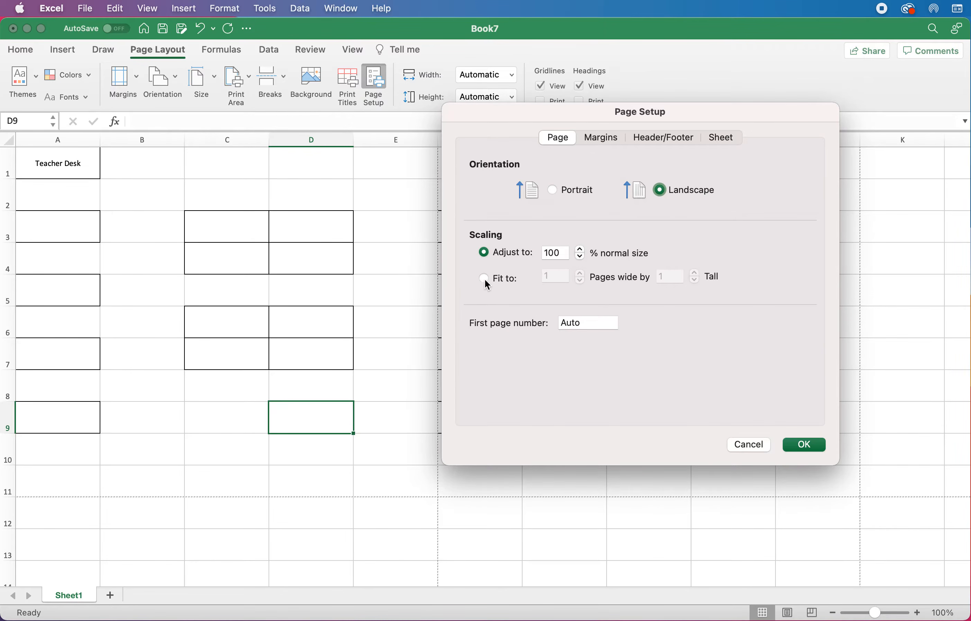
pyautogui.click(508, 280)
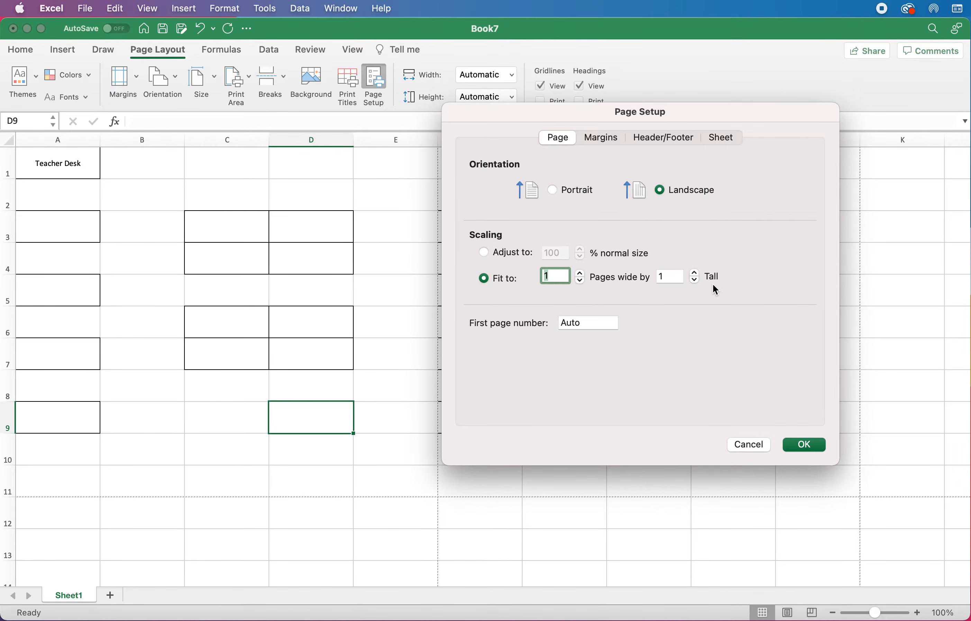
pyautogui.click(804, 444)
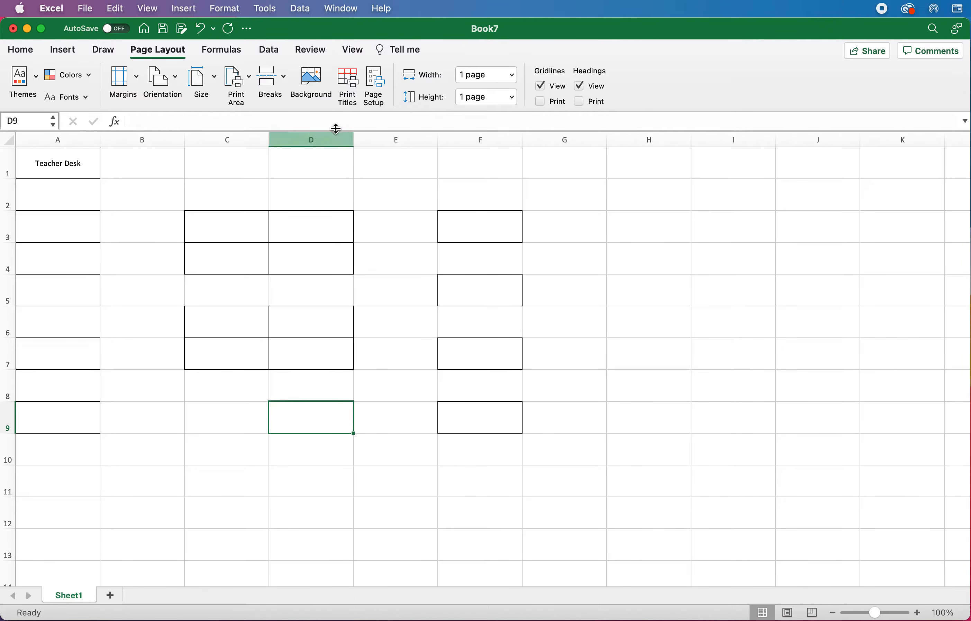
# Step: In Page Layout view, add a centre header 'Period 1 - BIM' with the teacher's name below
pyautogui.click(354, 50)
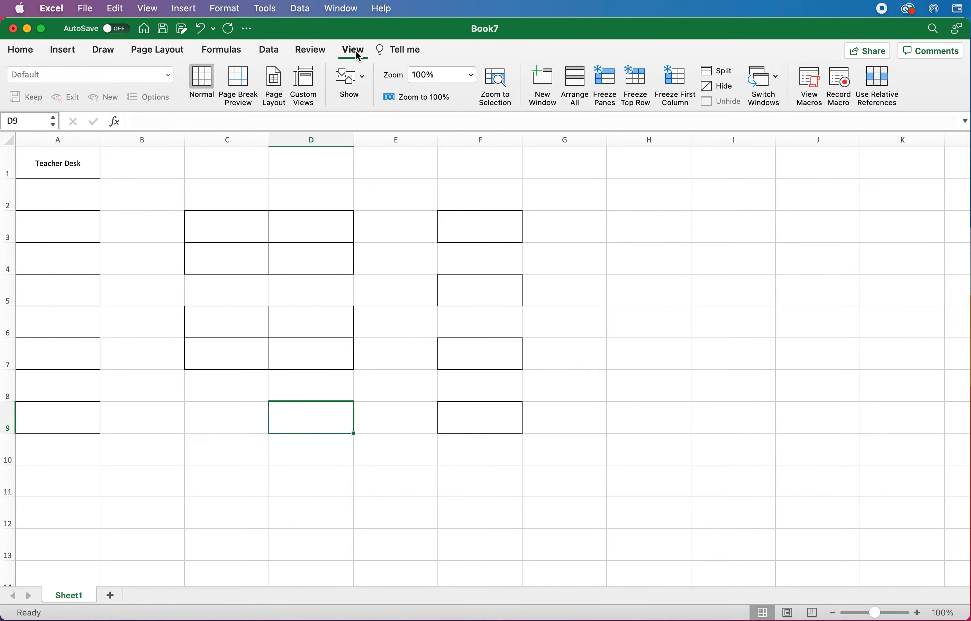
pyautogui.click(275, 82)
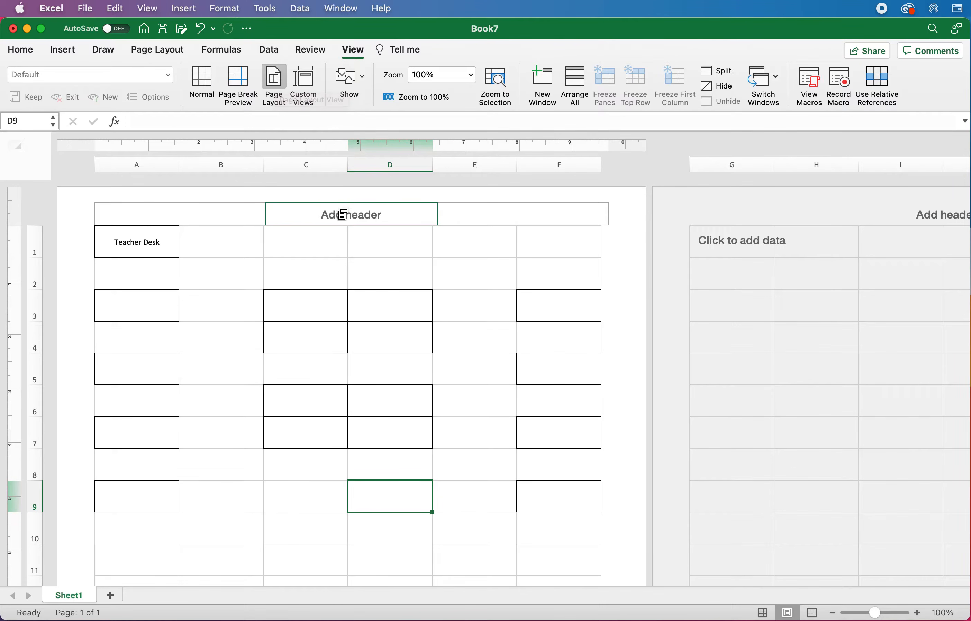
pyautogui.click(344, 212)
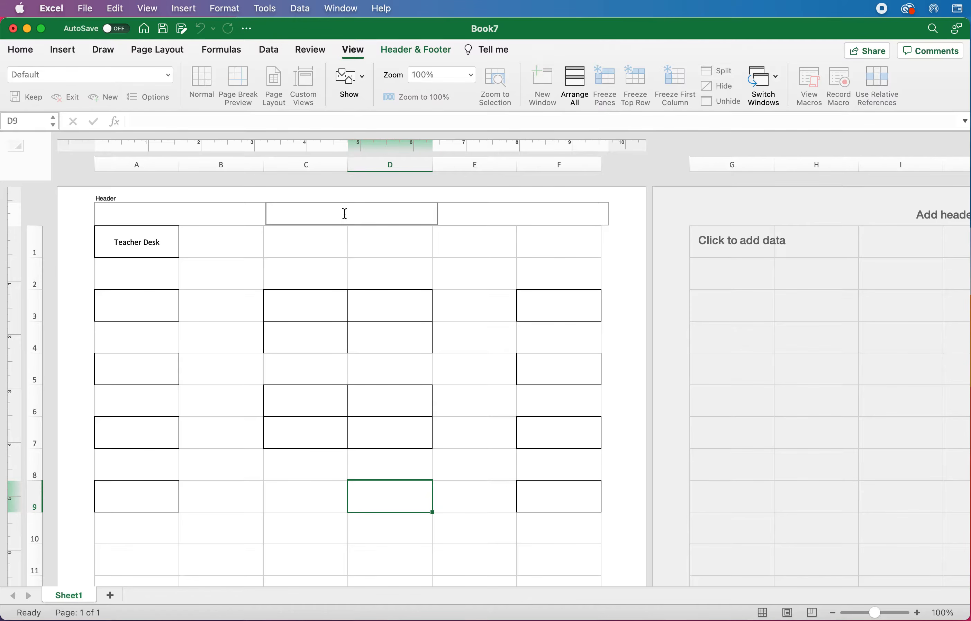
pyautogui.write('Period')
pyautogui.write(' 1 - BIM ')
pyautogui.write('Mrs. Porter')
pyautogui.click(467, 278)
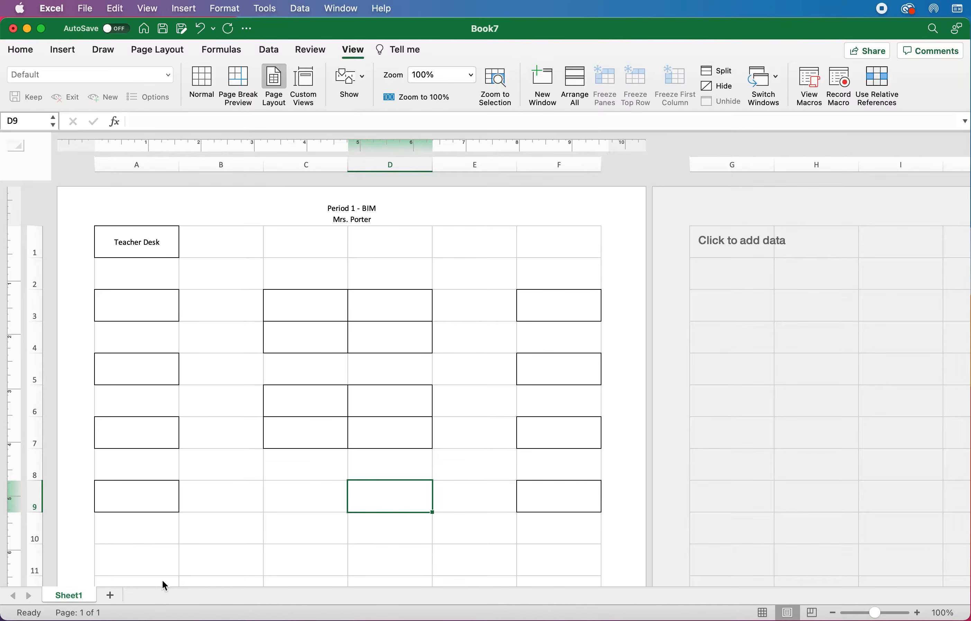
# Step: Rename Sheet1 to 'Template'
pyautogui.rightClick(75, 600)
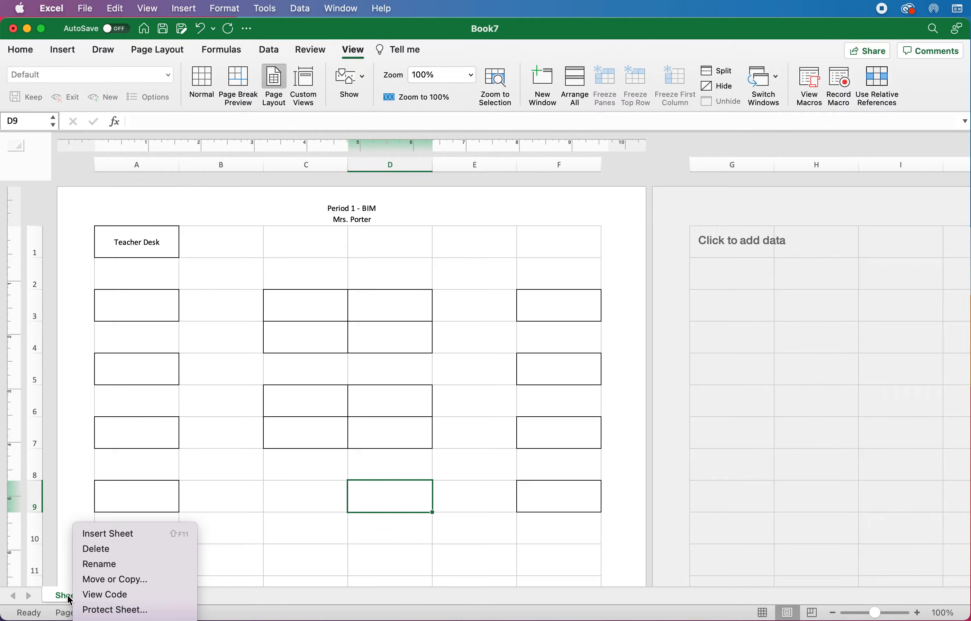
pyautogui.click(125, 564)
pyautogui.write('Template')
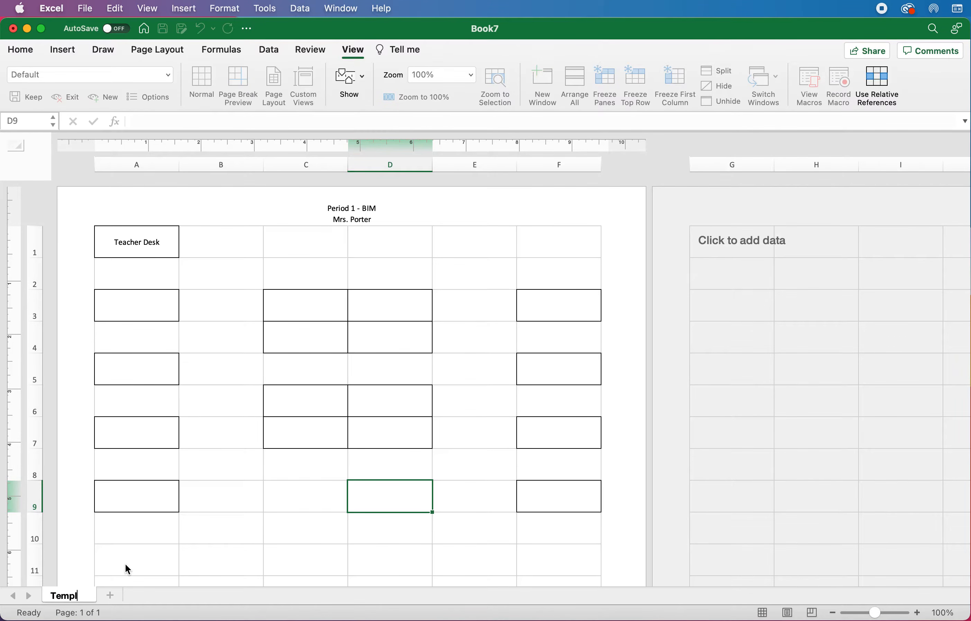
pyautogui.press('Return')
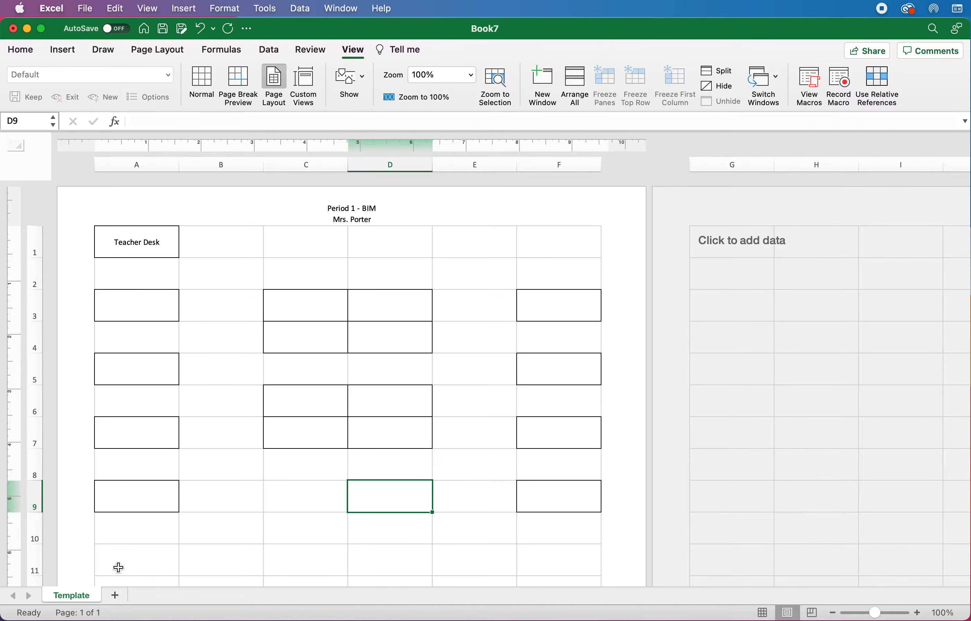
# Step: Copy the Template sheet to the end and rename the copy 'P1'
pyautogui.rightClick(85, 598)
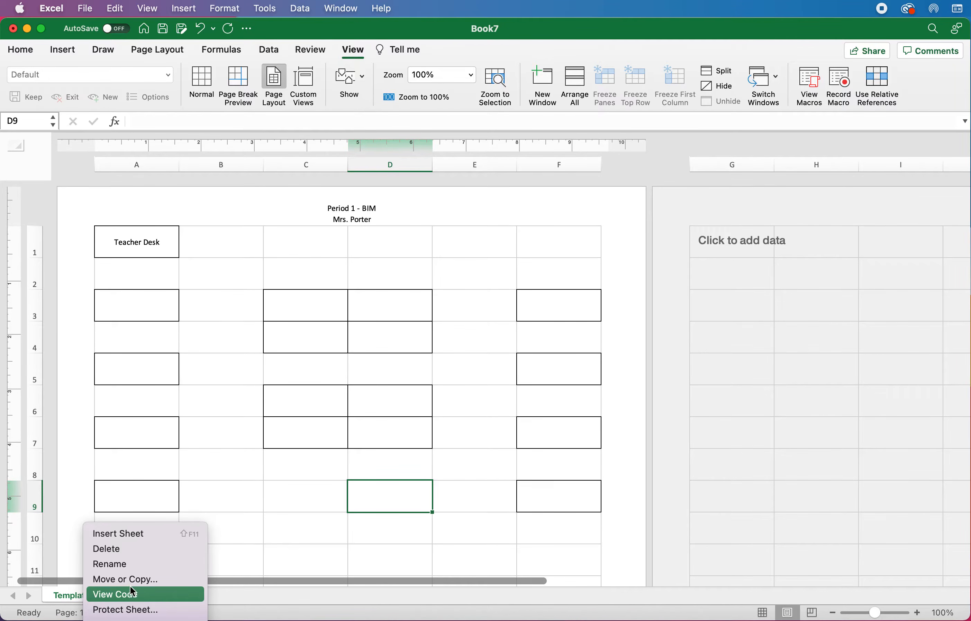
pyautogui.click(169, 580)
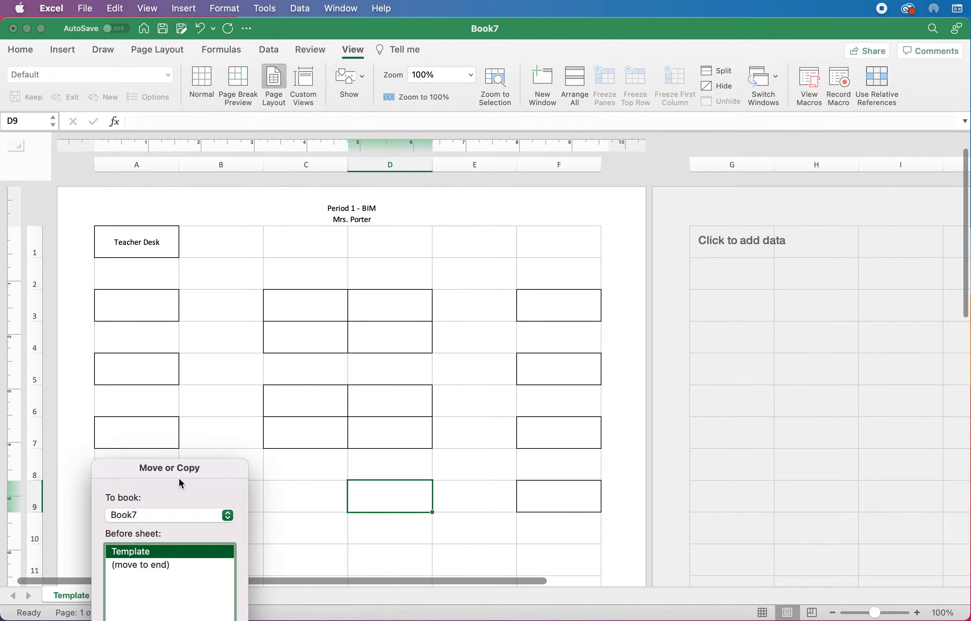
pyautogui.moveTo(183, 470); pyautogui.dragTo(273, 267)
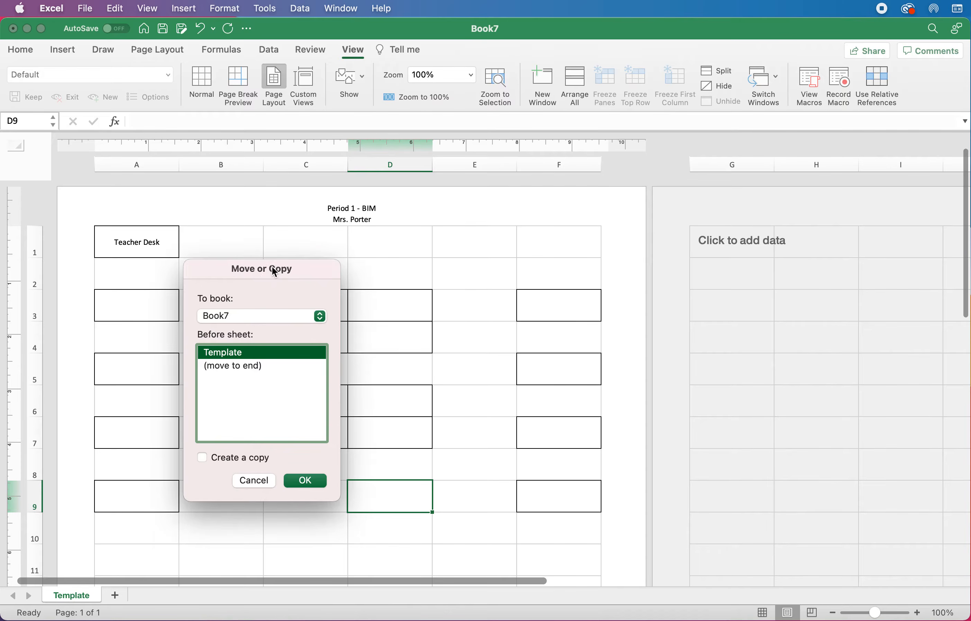
pyautogui.click(277, 365)
pyautogui.click(240, 461)
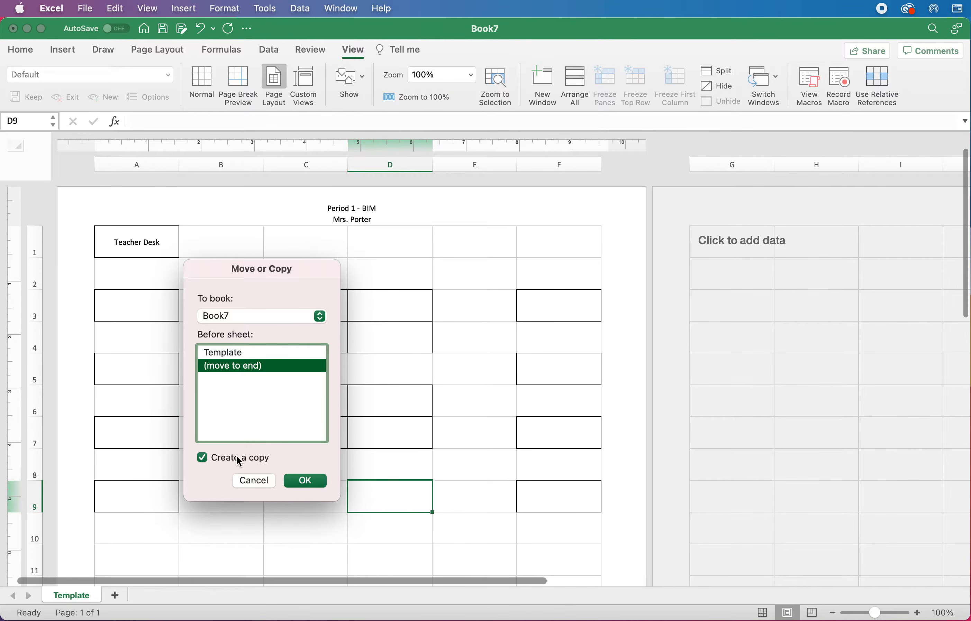
pyautogui.click(321, 486)
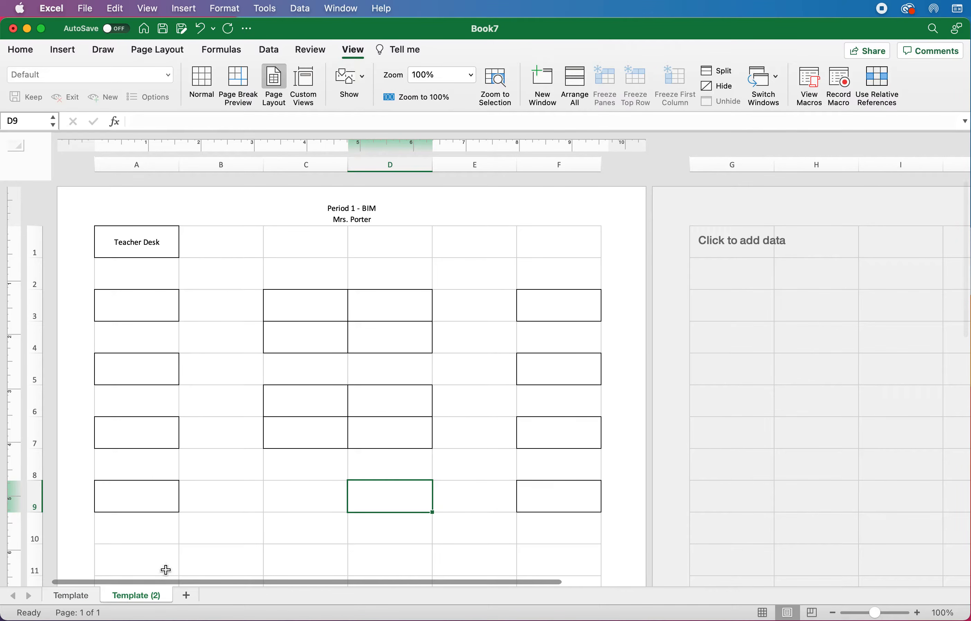
pyautogui.rightClick(148, 599)
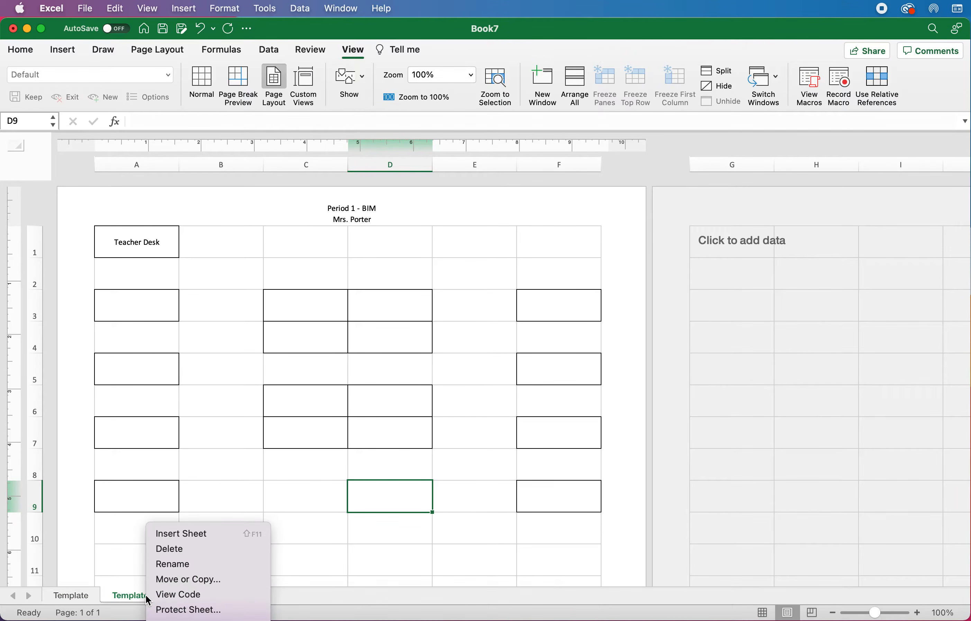
pyautogui.click(172, 566)
pyautogui.write('P1')
pyautogui.press('Return')
# Step: Type 'name' into desk cells A3, A5, A7 and A9 on P1
pyautogui.click(141, 308)
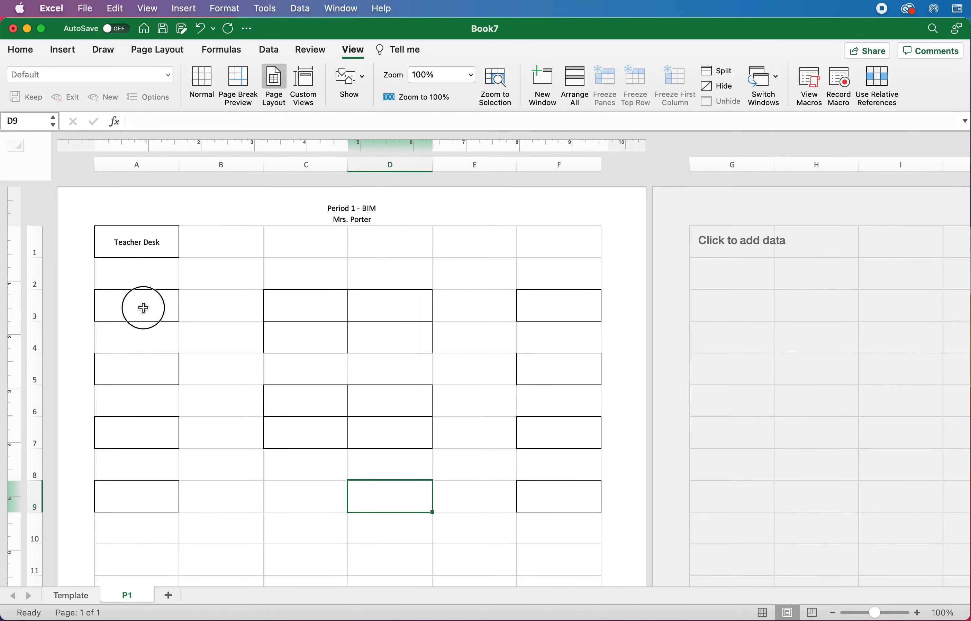
pyautogui.write('name')
pyautogui.press('Return')
pyautogui.press('Return')
pyautogui.write('name')
pyautogui.press('Return')
pyautogui.press('Return')
pyautogui.write('name')
pyautogui.press('Return')
pyautogui.press('Return')
pyautogui.write('name')
pyautogui.press('Return')
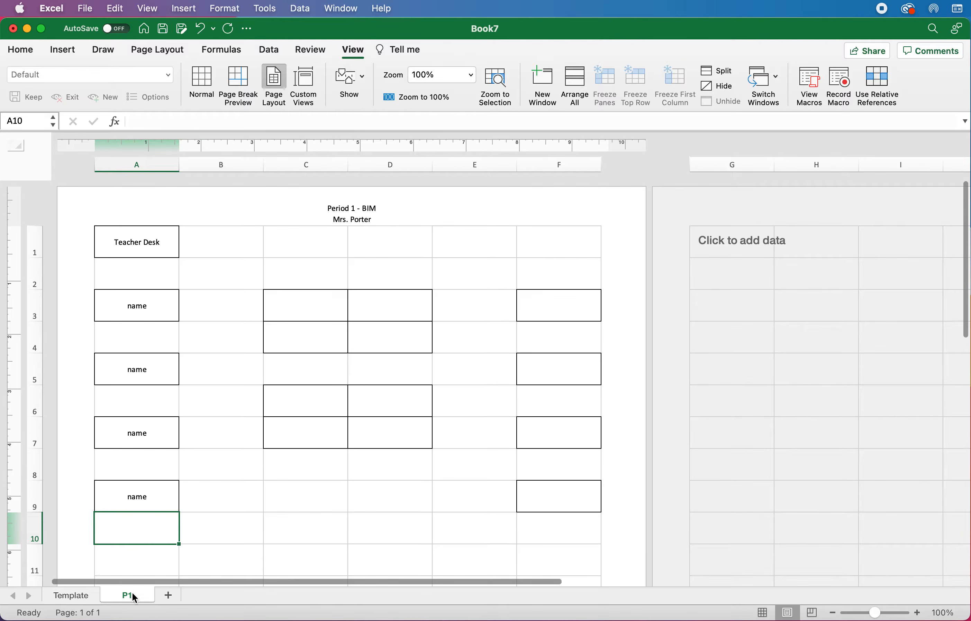
# Step: Make another copy of Template at the end and rename it 'P2'
pyautogui.click(79, 598)
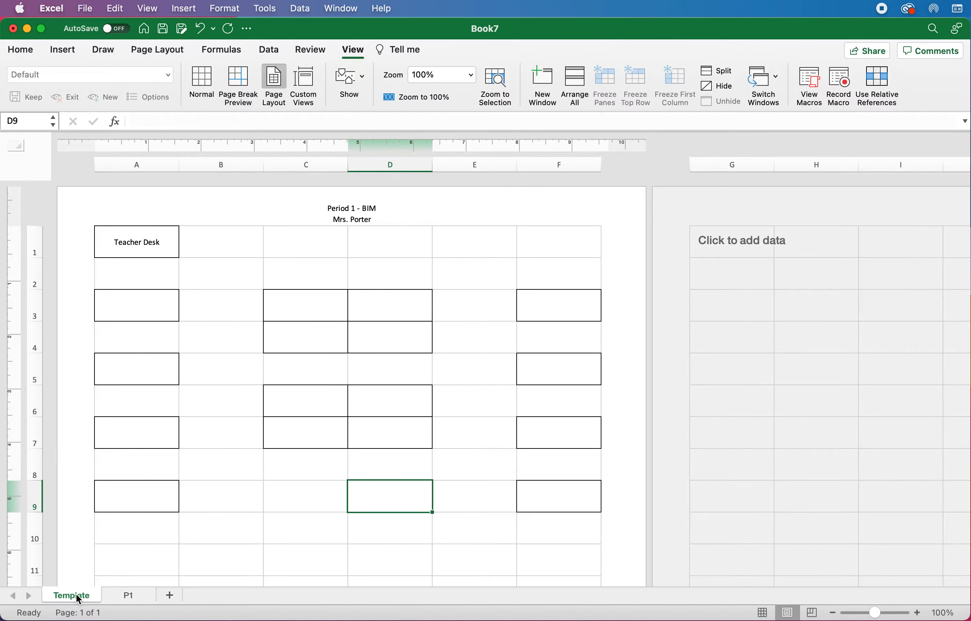
pyautogui.rightClick(79, 598)
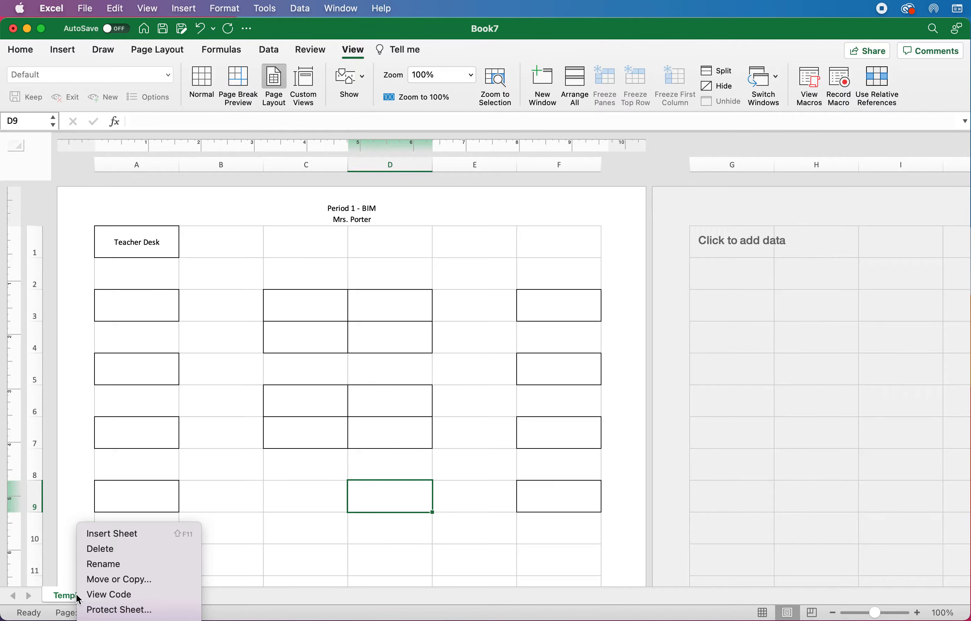
pyautogui.click(129, 577)
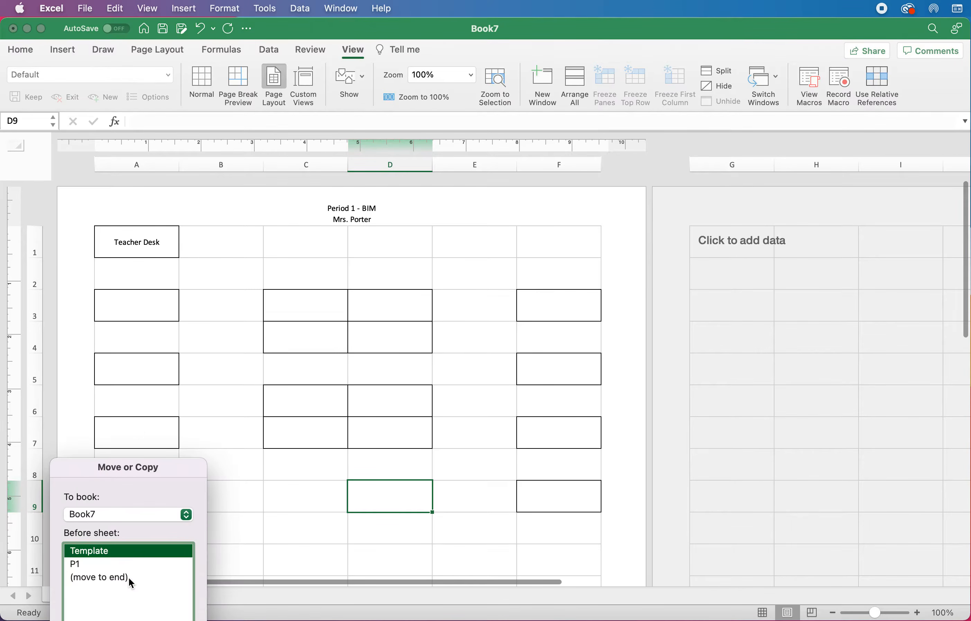
pyautogui.moveTo(148, 475); pyautogui.dragTo(296, 308)
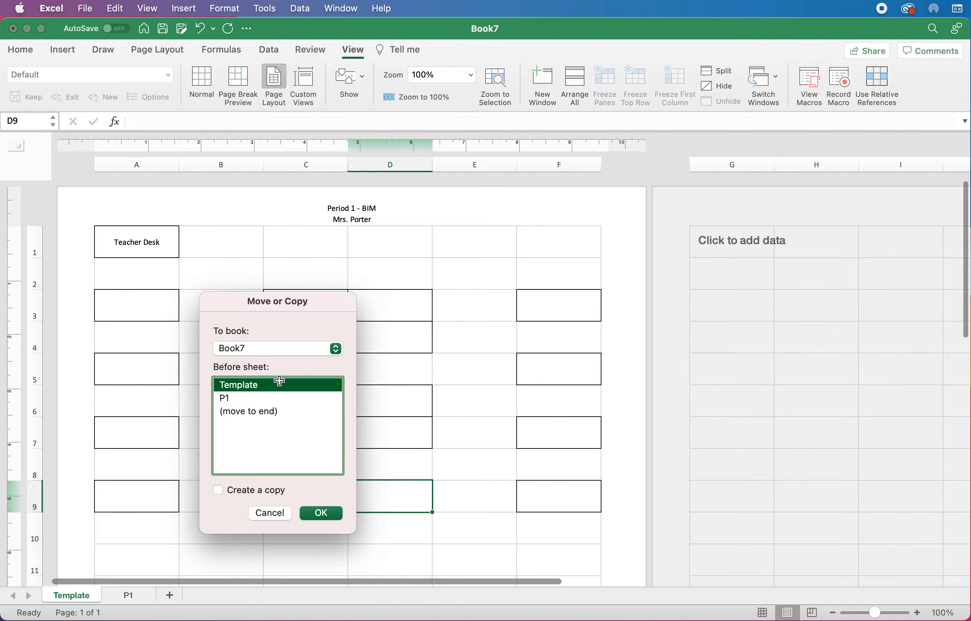
pyautogui.click(274, 414)
pyautogui.click(256, 491)
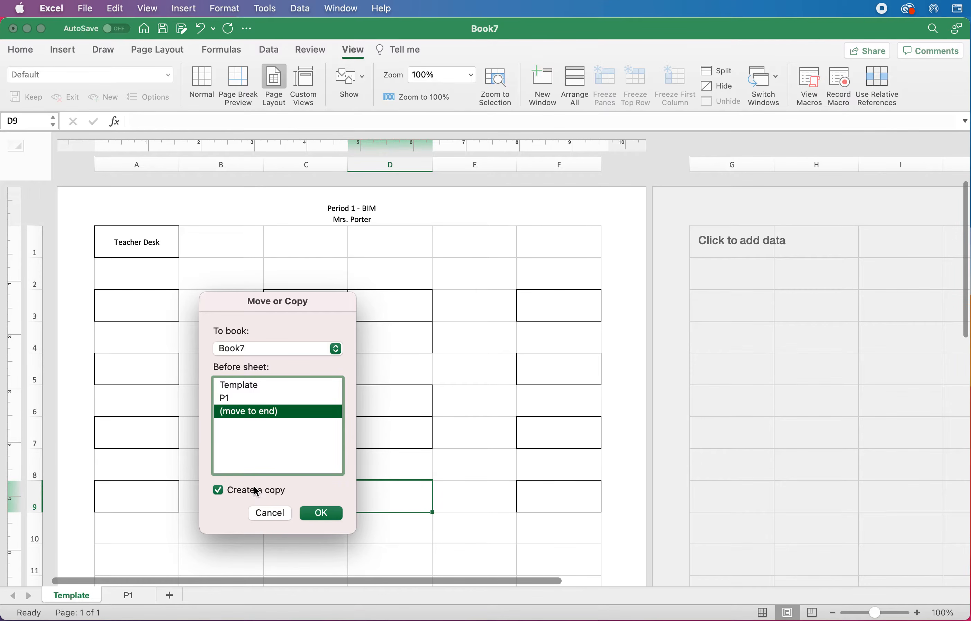
pyautogui.click(321, 513)
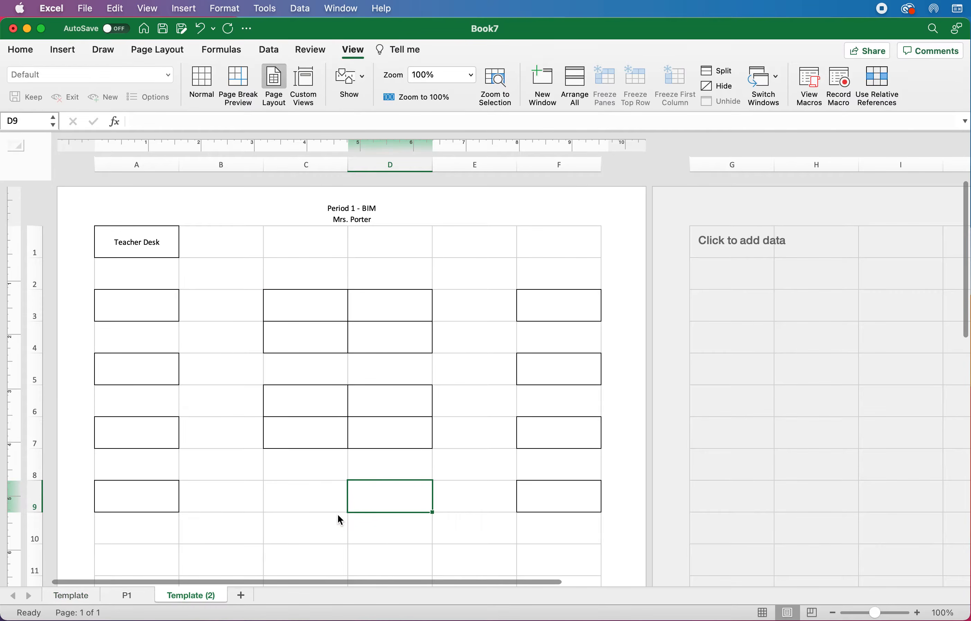
pyautogui.rightClick(195, 598)
pyautogui.click(220, 566)
pyautogui.write('P2')
pyautogui.press('Return')
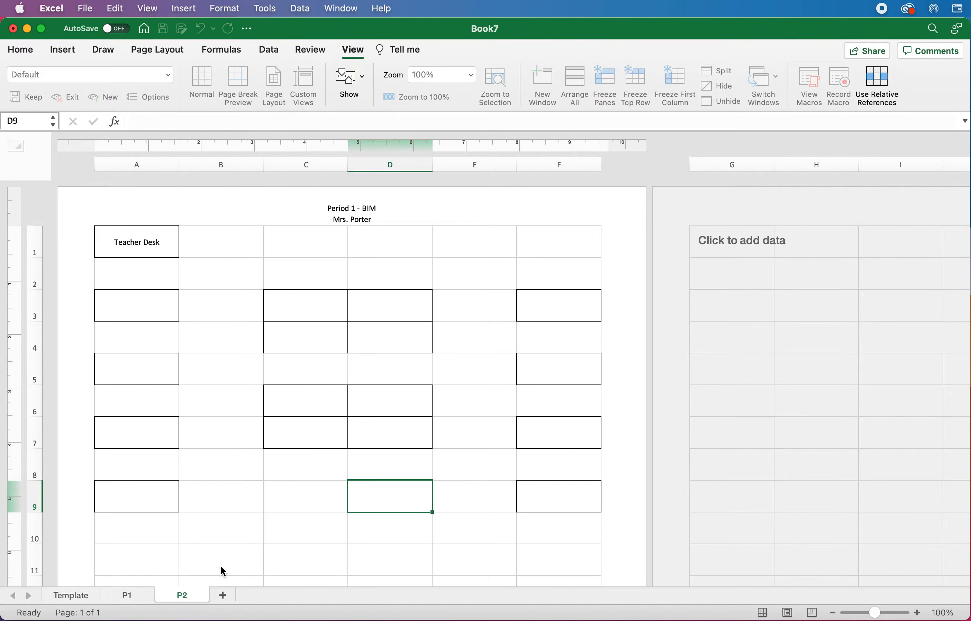
# Step: Type 'name' in F3 and paste it into F5, F7 and F9
pyautogui.click(564, 314)
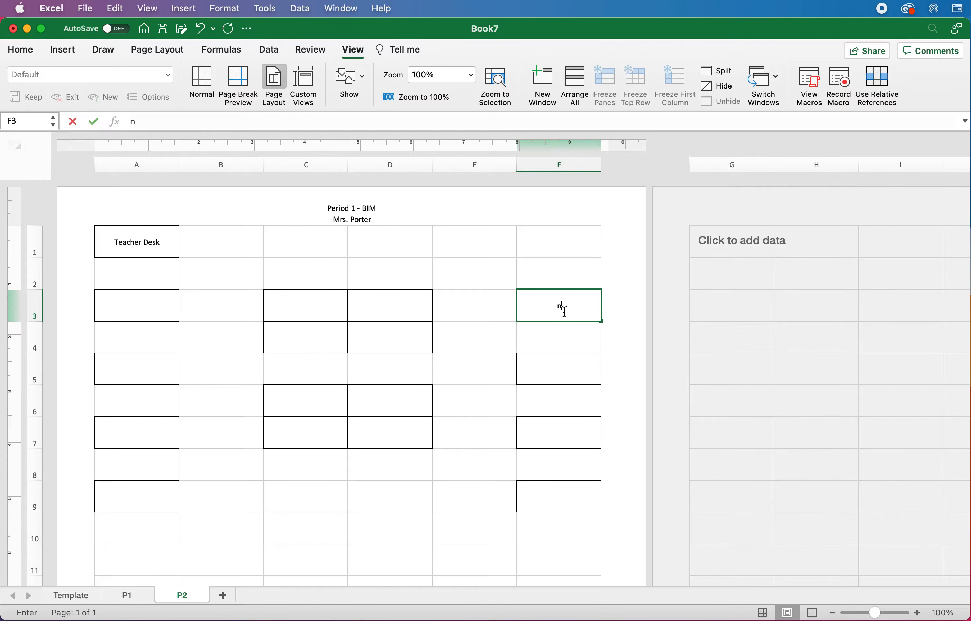
pyautogui.write('name')
pyautogui.press('Return')
pyautogui.click(565, 312)
pyautogui.press('super+c')
pyautogui.press('Down')
pyautogui.press('Down')
pyautogui.press('super+v')
pyautogui.press('Down')
pyautogui.press('Down')
pyautogui.press('super+v')
pyautogui.press('Down')
pyautogui.press('Down')
pyautogui.press('super+v')
pyautogui.click(418, 496)
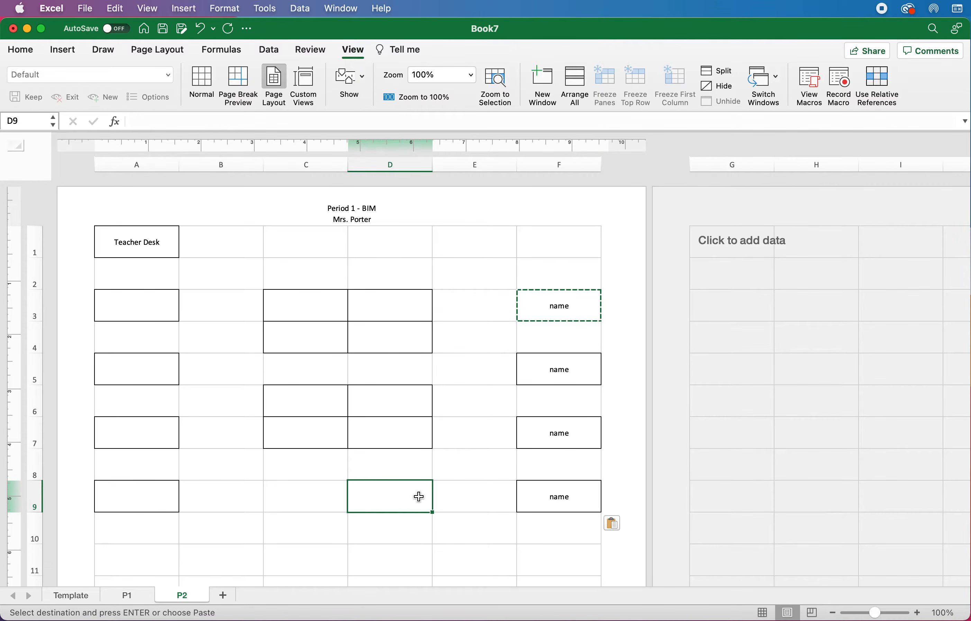
# Step: Copy Template to the end of the workbook and rename the copy 'P3'
pyautogui.rightClick(71, 601)
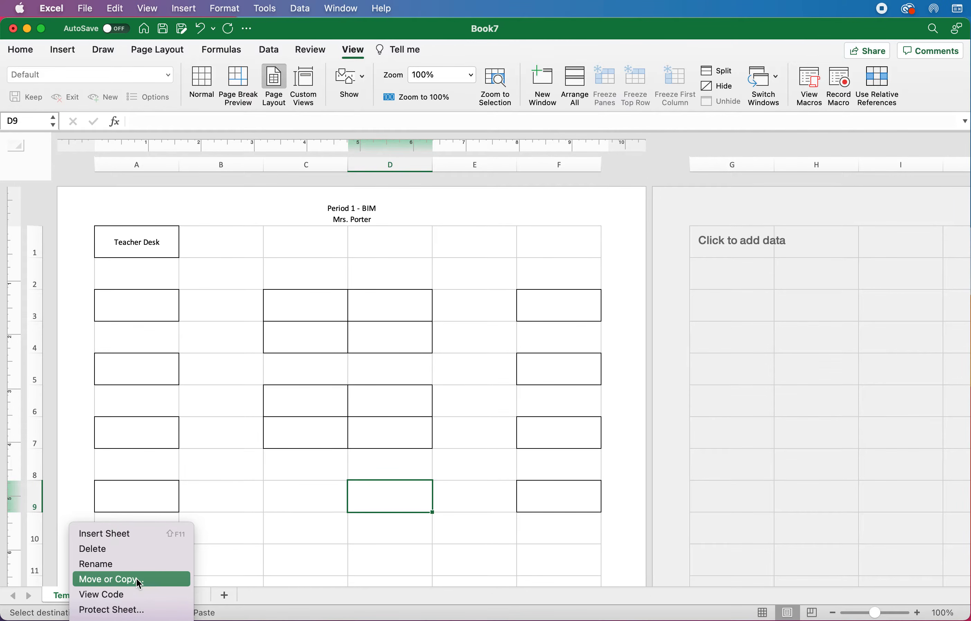
pyautogui.click(137, 579)
pyautogui.moveTo(156, 473); pyautogui.dragTo(333, 328)
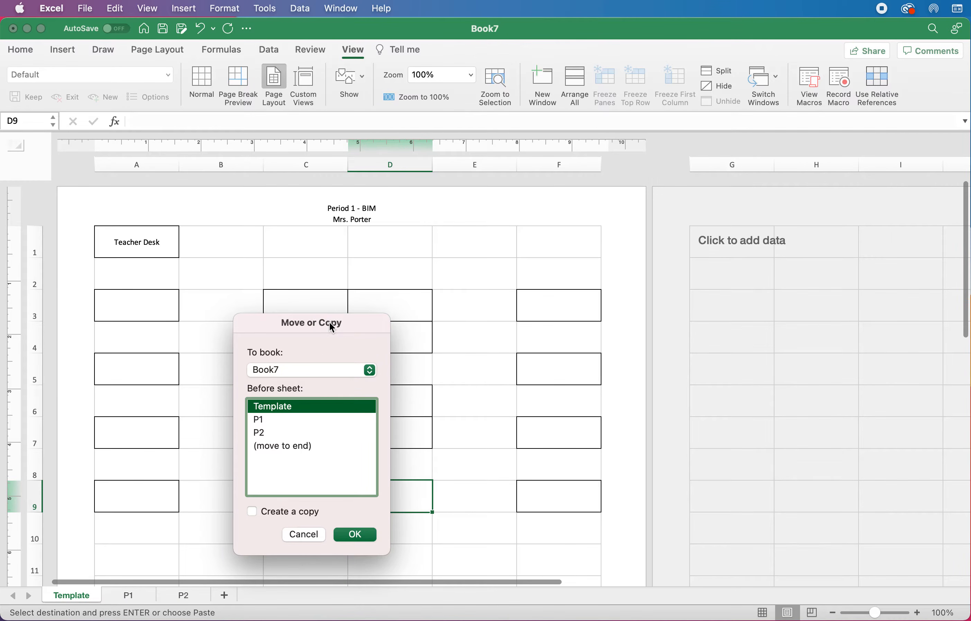
pyautogui.click(310, 447)
pyautogui.click(304, 512)
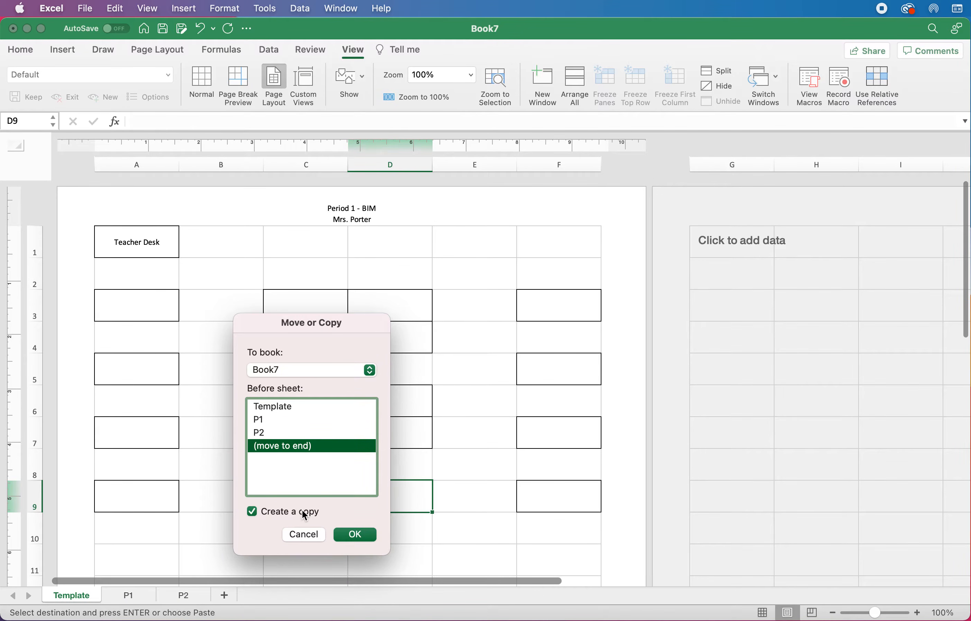
pyautogui.click(354, 534)
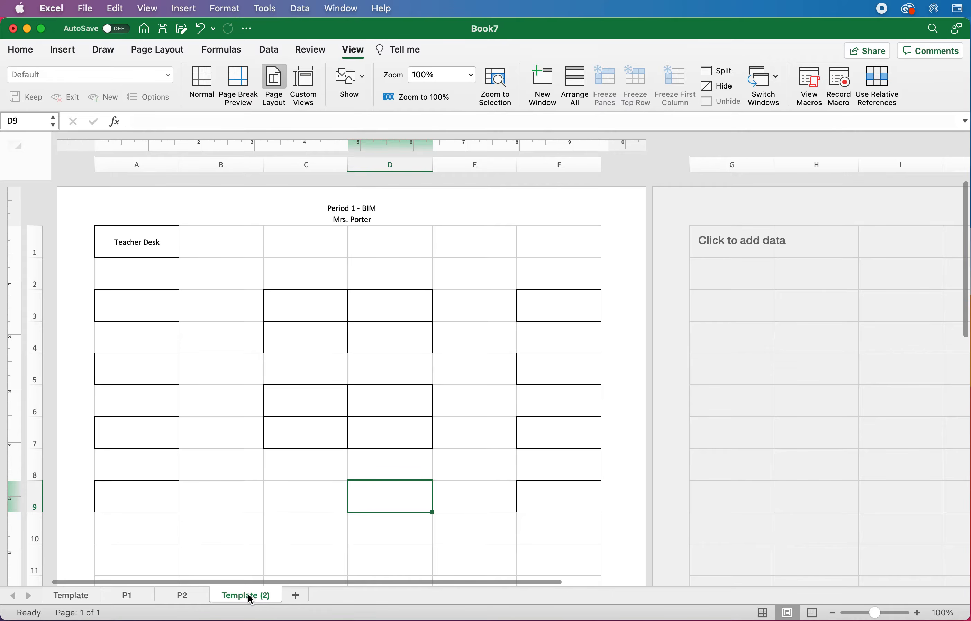
pyautogui.rightClick(247, 594)
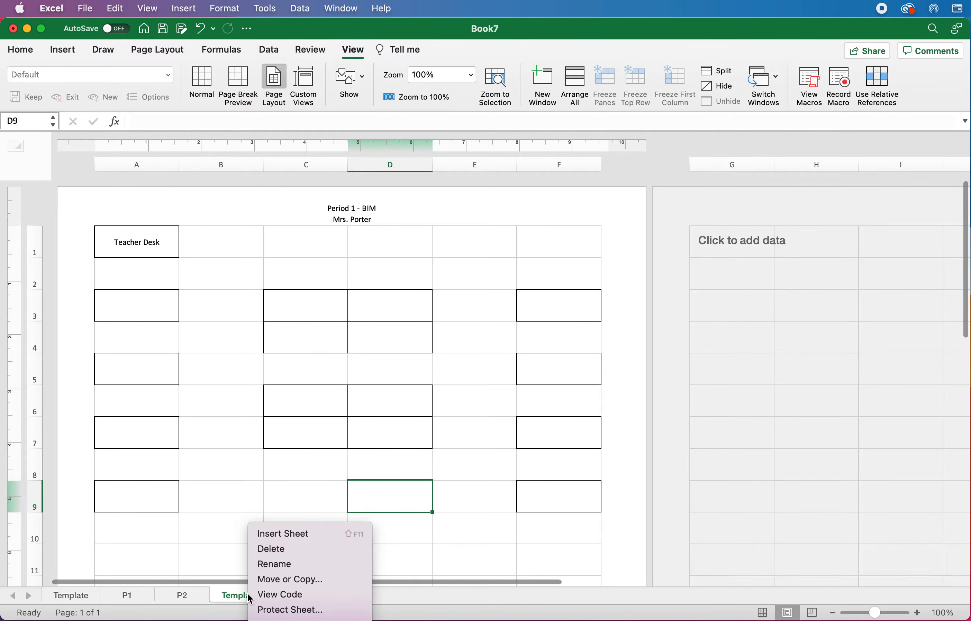
pyautogui.click(280, 565)
pyautogui.write('P3')
pyautogui.press('Return')
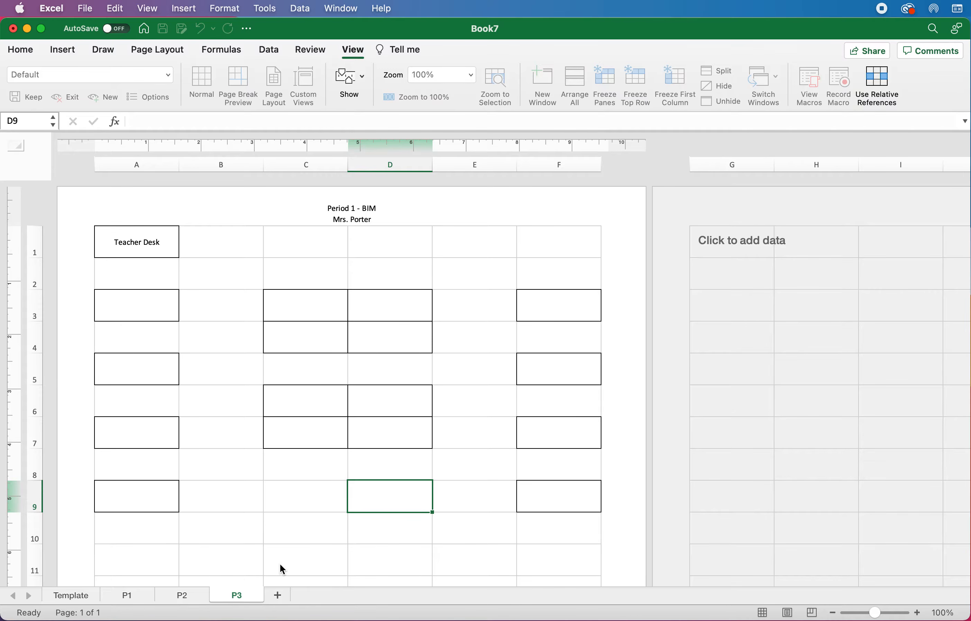
# Step: Enter 'name' into seat cells C3, C6 and D7 on P3
pyautogui.doubleClick(314, 313)
pyautogui.write('name')
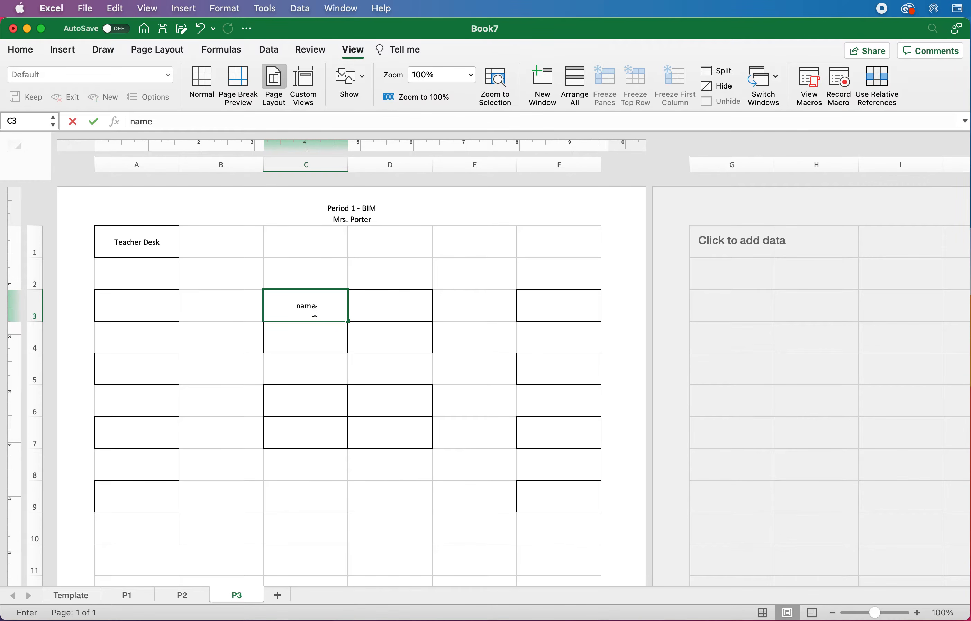
pyautogui.press('Return')
pyautogui.press('Return')
pyautogui.press('Return')
pyautogui.write('name')
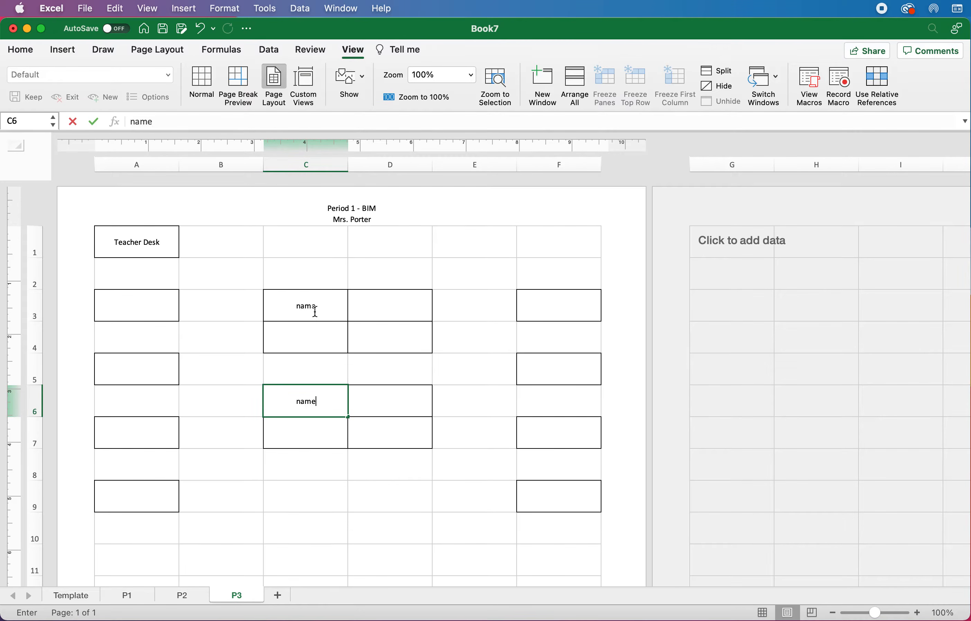
pyautogui.press('Return')
pyautogui.click(399, 428)
pyautogui.write('name')
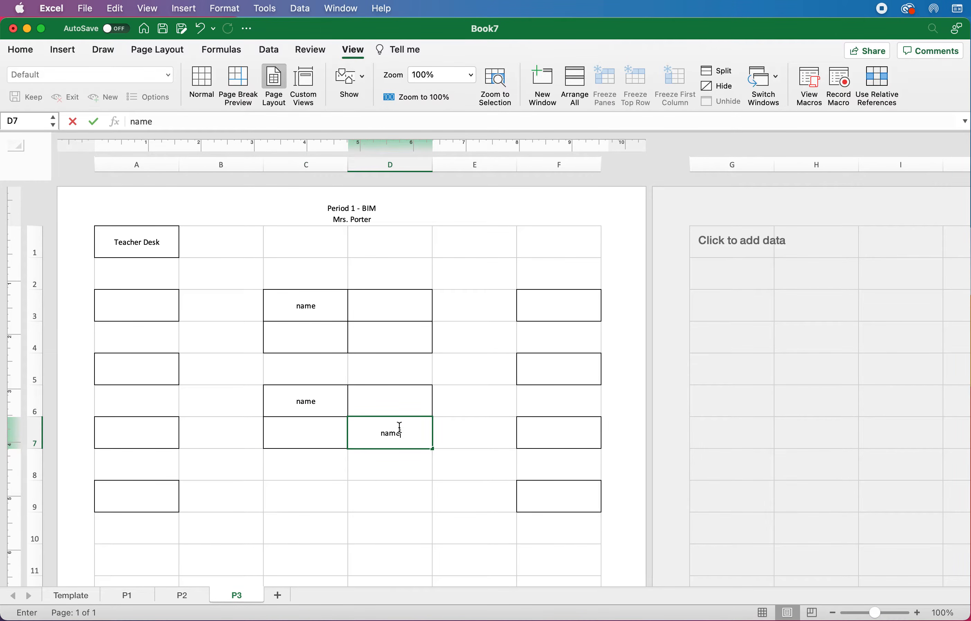
pyautogui.press('Return')
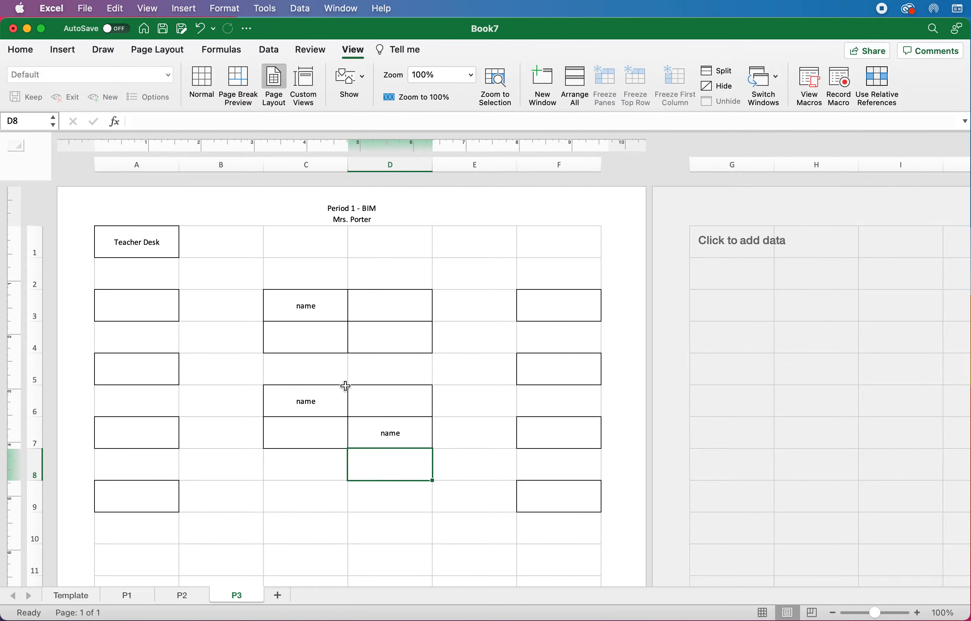
# Step: Change the P2 header to 'Period 2 - BIM'
pyautogui.click(134, 599)
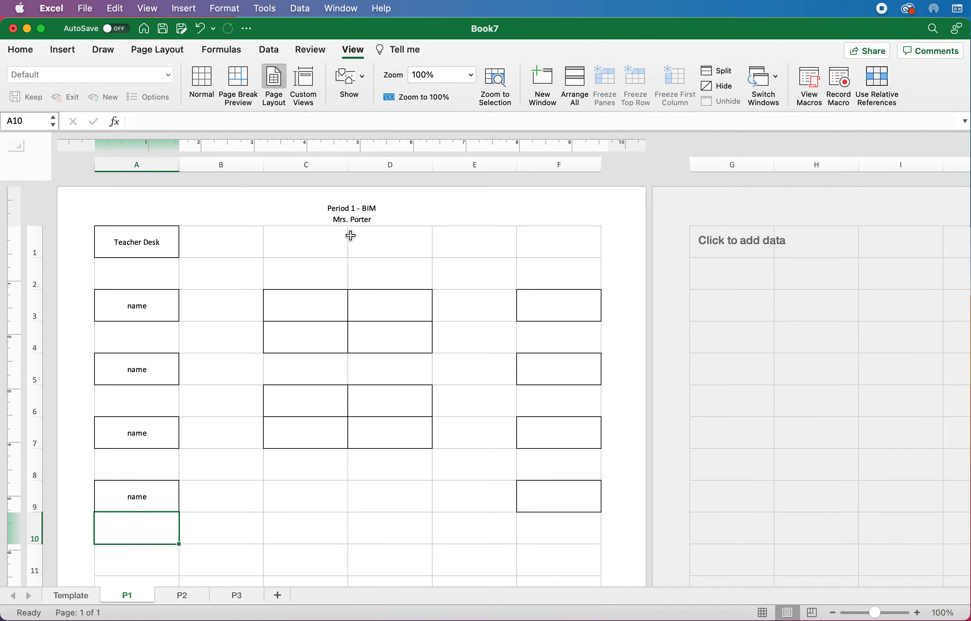
pyautogui.click(194, 596)
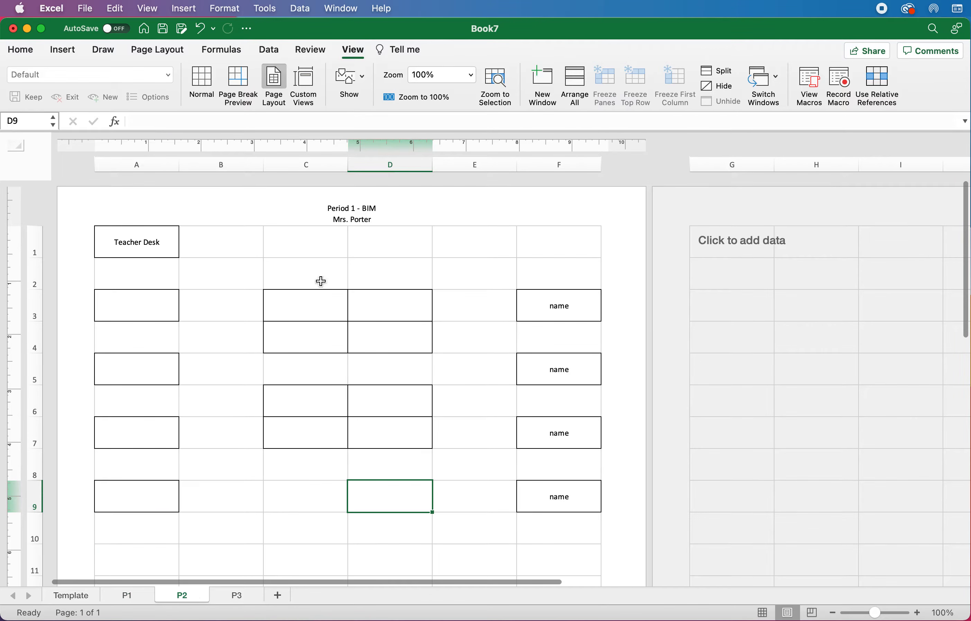
pyautogui.click(356, 212)
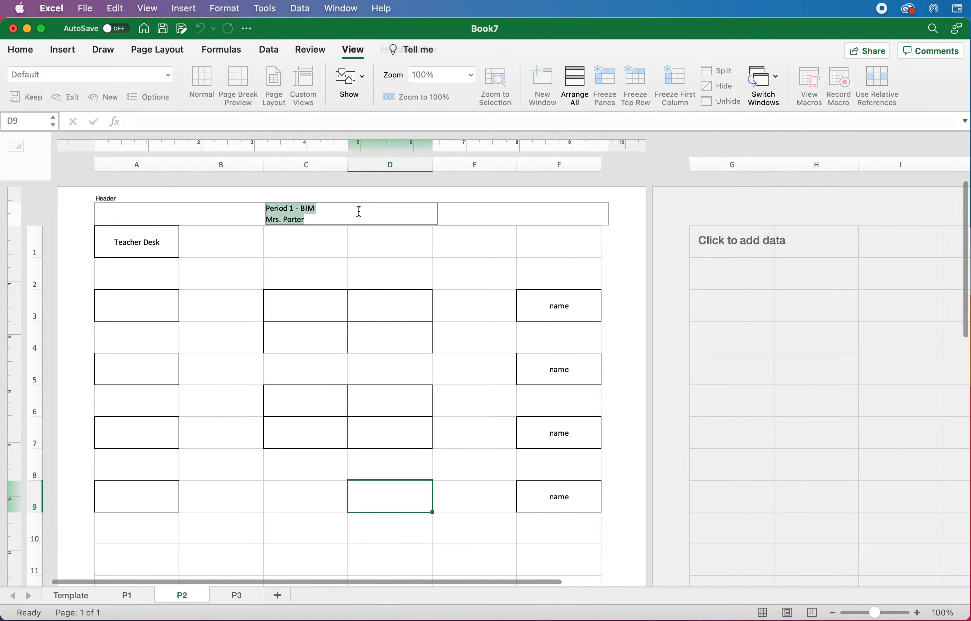
pyautogui.click(293, 208)
pyautogui.press('BackSpace')
pyautogui.write('2')
pyautogui.click(321, 264)
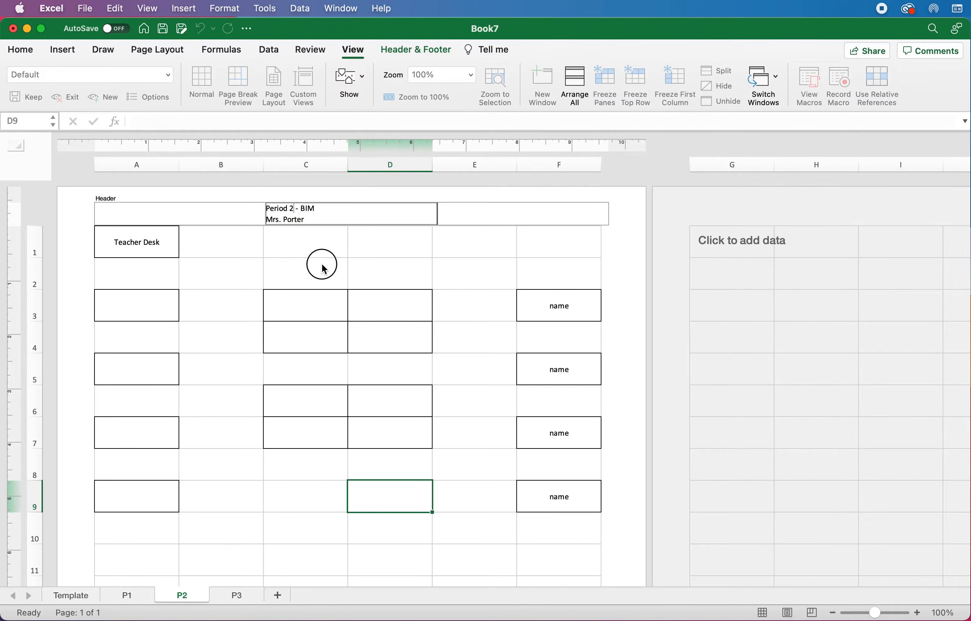
# Step: Change the P3 header to 'Period 3 - Money Matters'
pyautogui.click(244, 593)
pyautogui.click(356, 211)
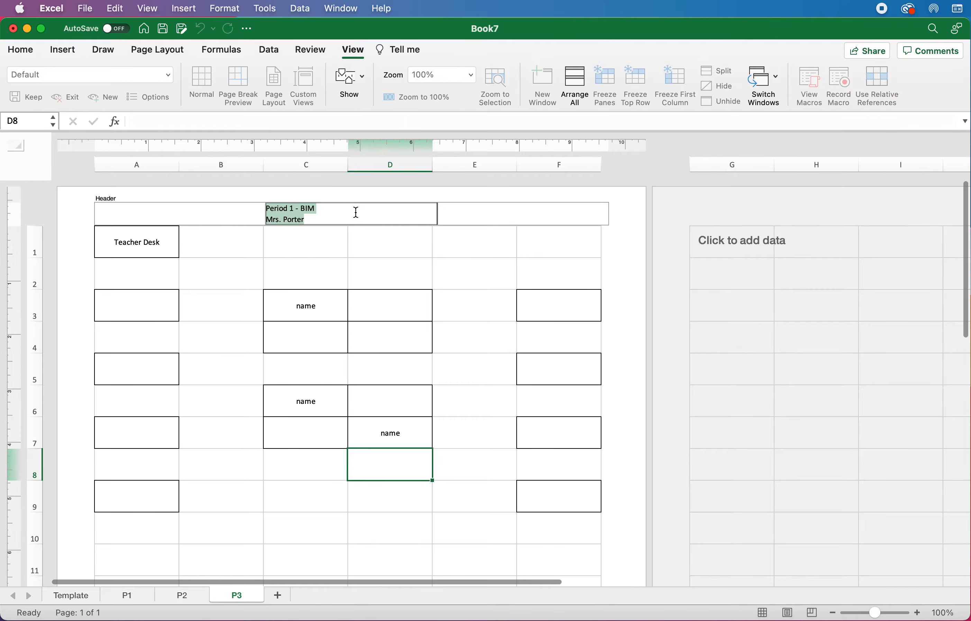
pyautogui.click(291, 210)
pyautogui.press('BackSpace')
pyautogui.write('3')
pyautogui.press('Right')
pyautogui.press('Right')
pyautogui.press('Right')
pyautogui.press('Delete')
pyautogui.press('Delete')
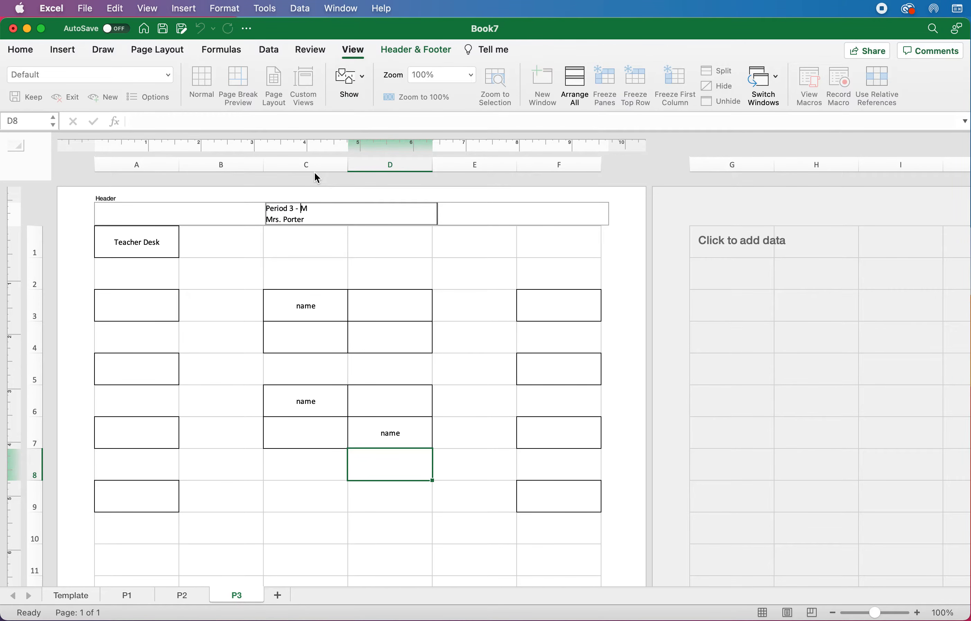
pyautogui.write('oney Matters')
pyautogui.click(454, 292)
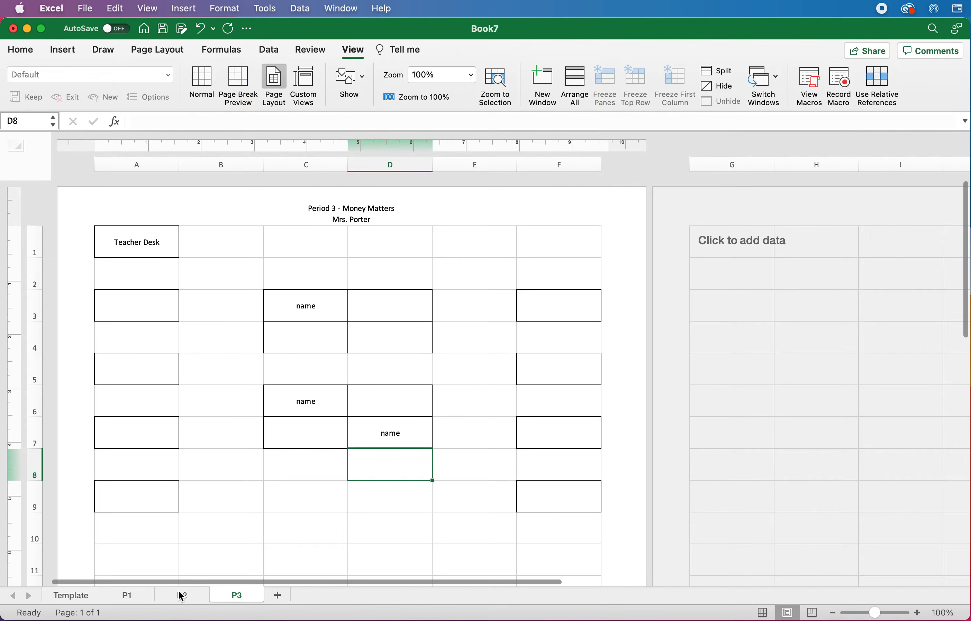
# Step: Check the P1, P2 and P3 sheets, then return to Template and bring up its tab menu
pyautogui.click(142, 598)
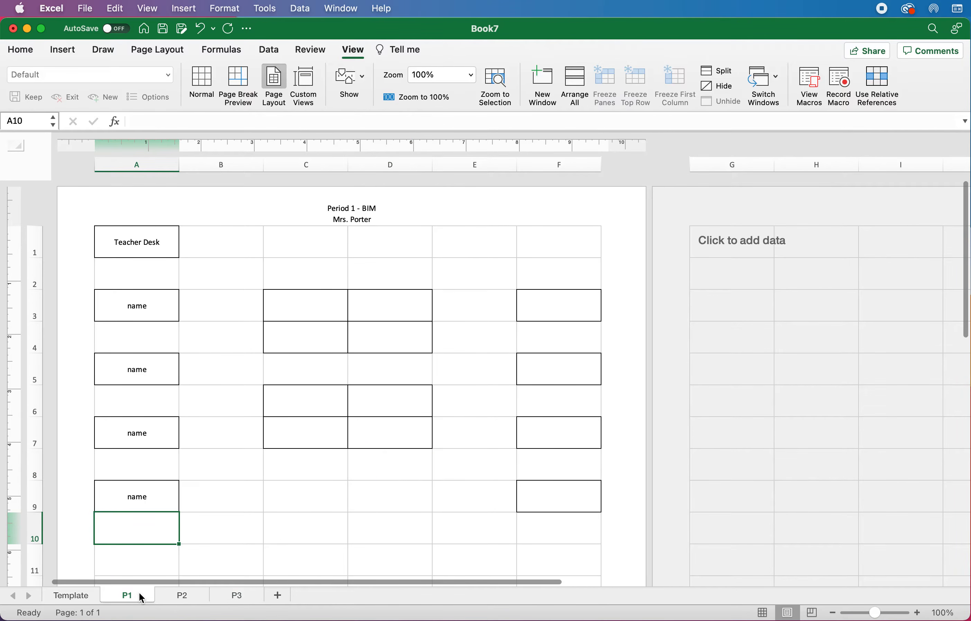
pyautogui.click(178, 598)
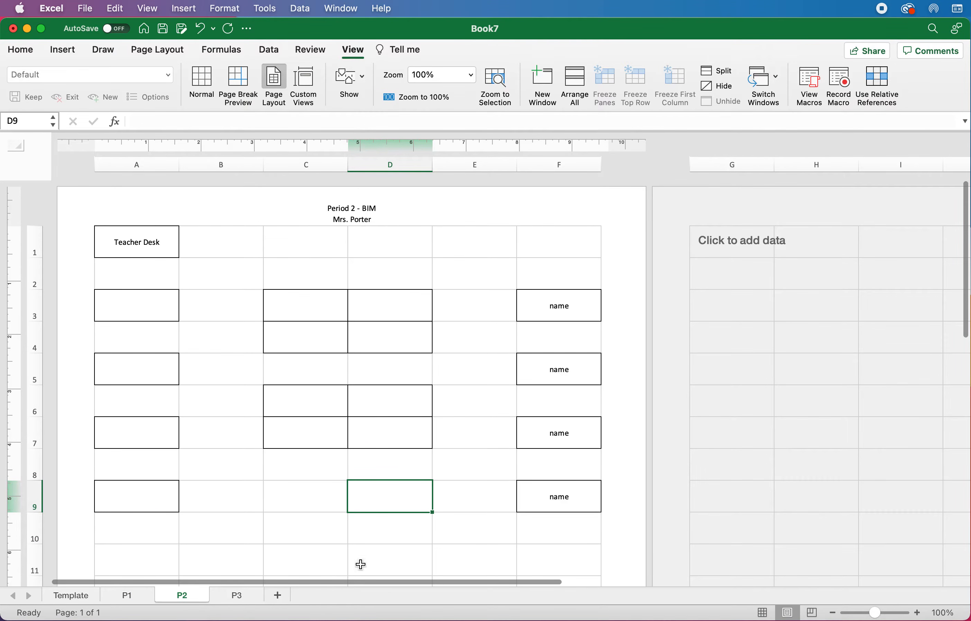
pyautogui.click(256, 597)
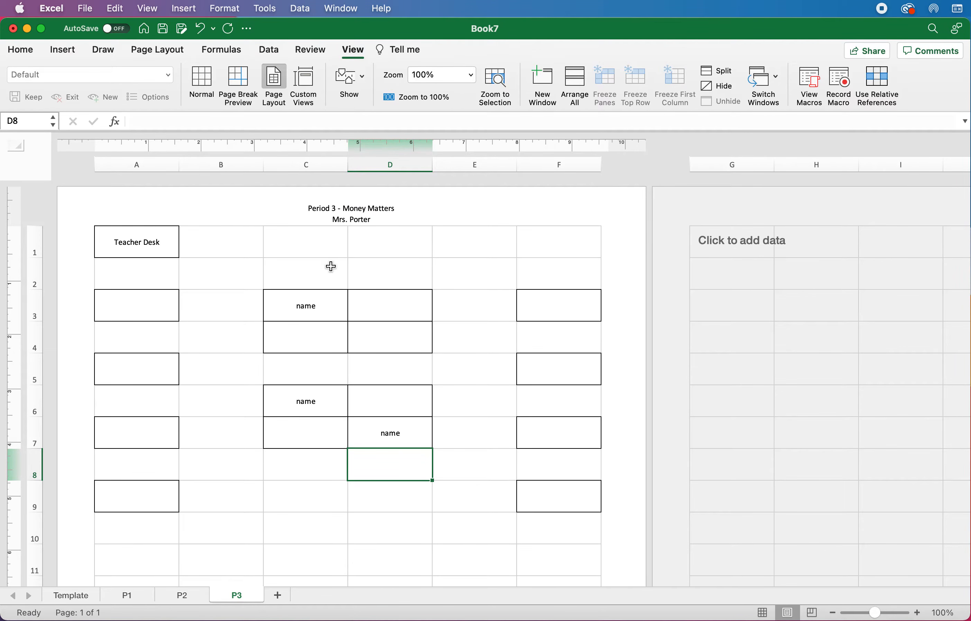
pyautogui.click(229, 245)
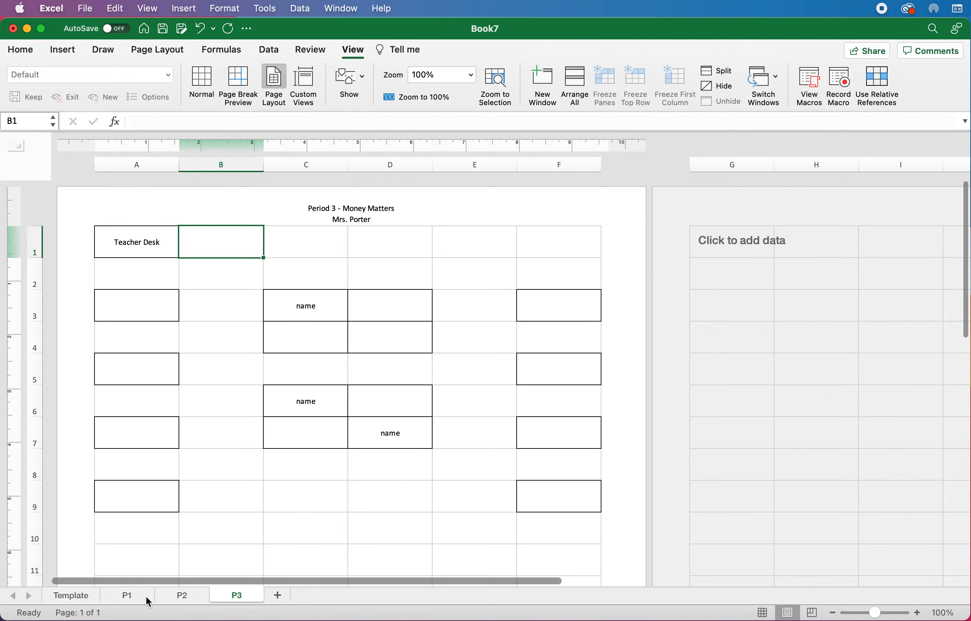
pyautogui.click(80, 598)
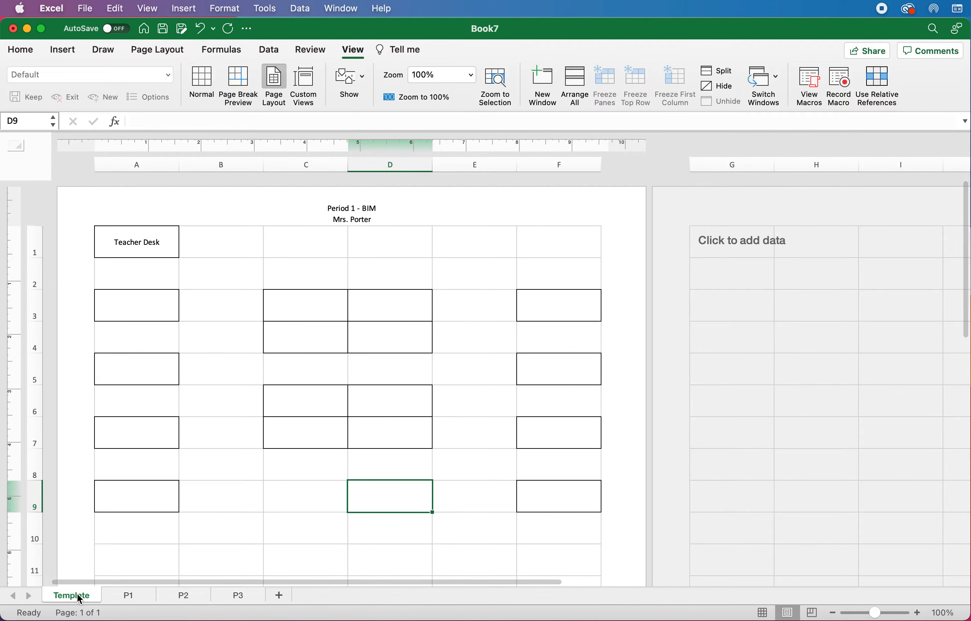
pyautogui.rightClick(80, 598)
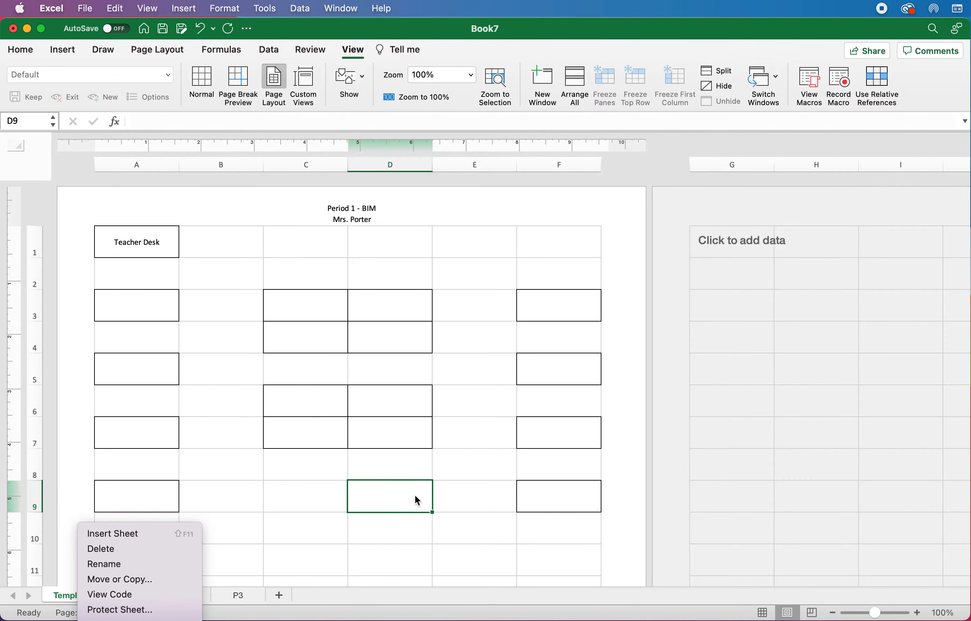
# Step: Dismiss the tab menu, test deleting Teacher Desk from A1, then undo to restore it
pyautogui.click(247, 330)
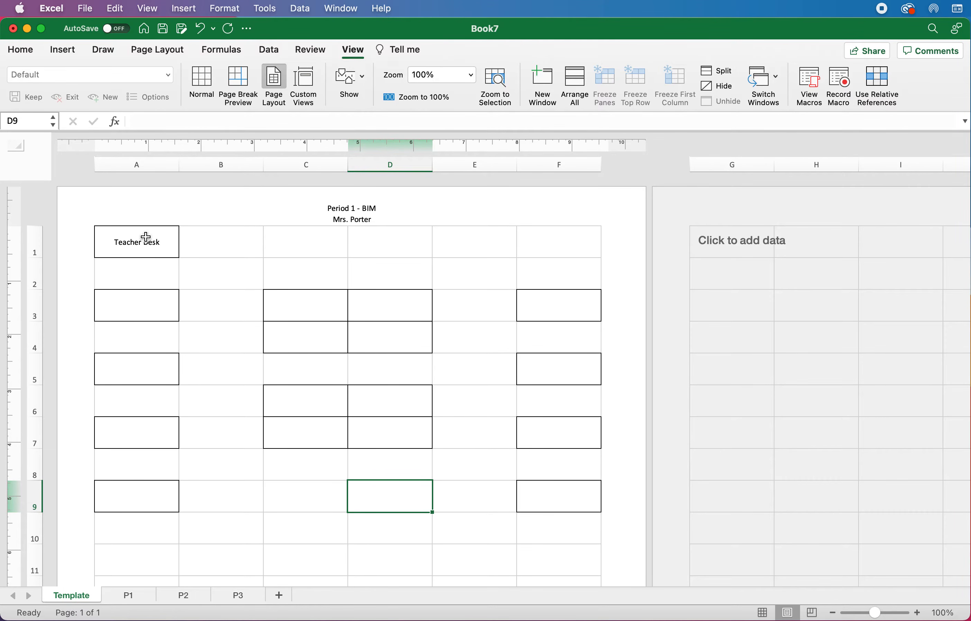
pyautogui.click(145, 240)
pyautogui.press('Delete')
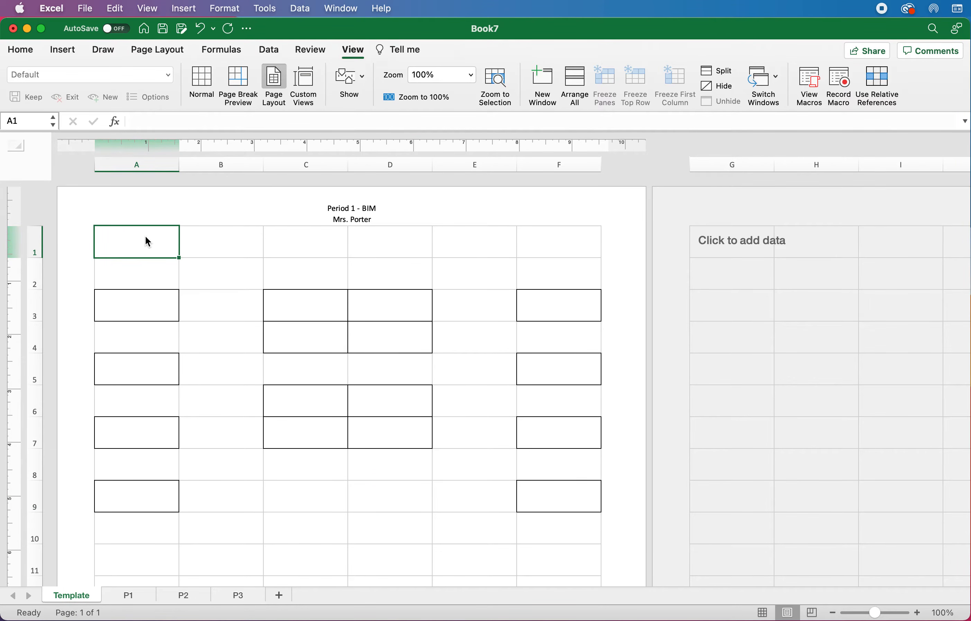
pyautogui.moveTo(143, 236); pyautogui.dragTo(139, 392)
pyautogui.click(131, 342)
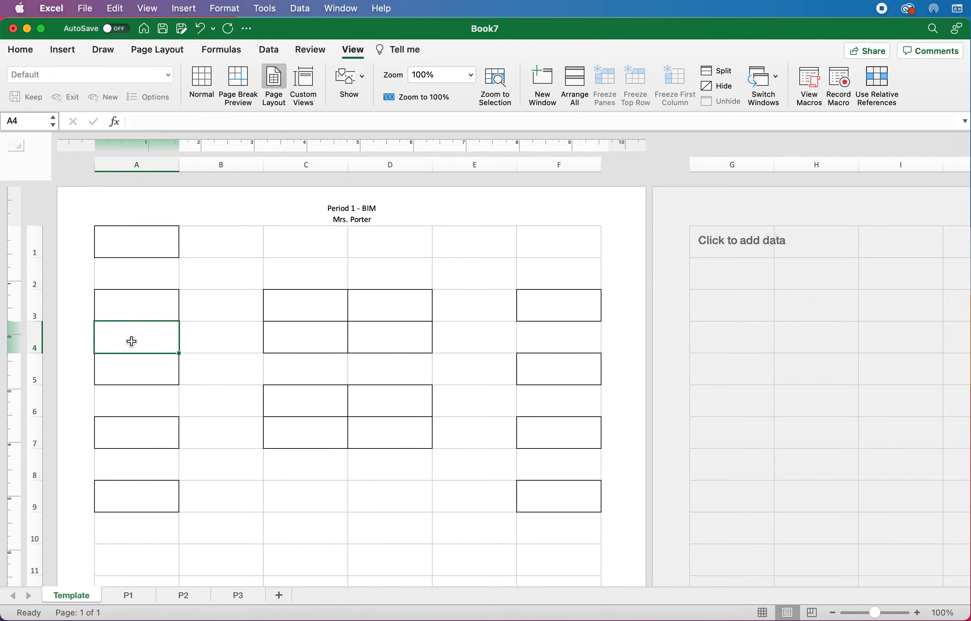
pyautogui.rightClick(121, 249)
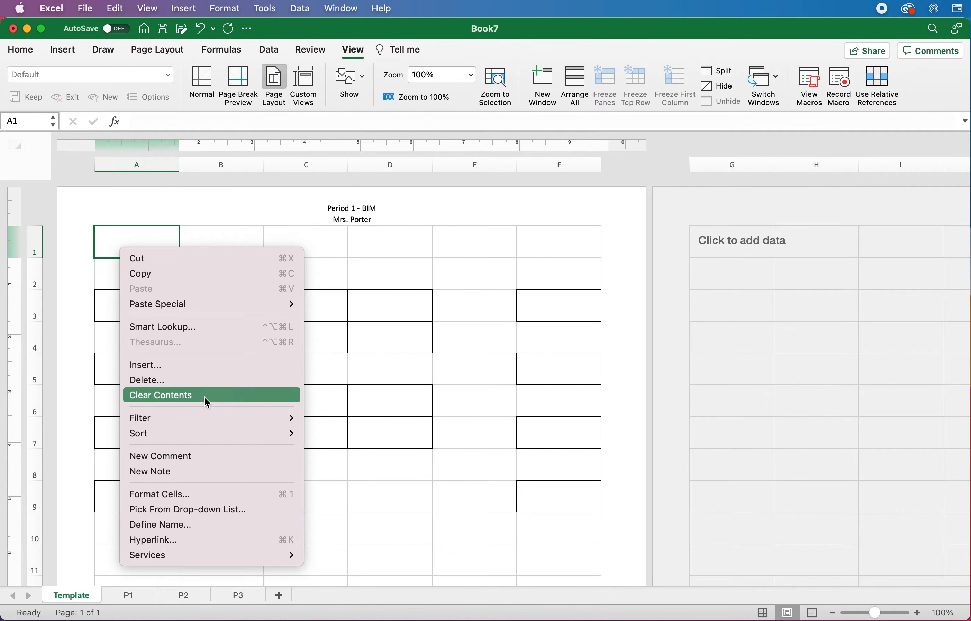
pyautogui.click(208, 241)
pyautogui.press('super+z')
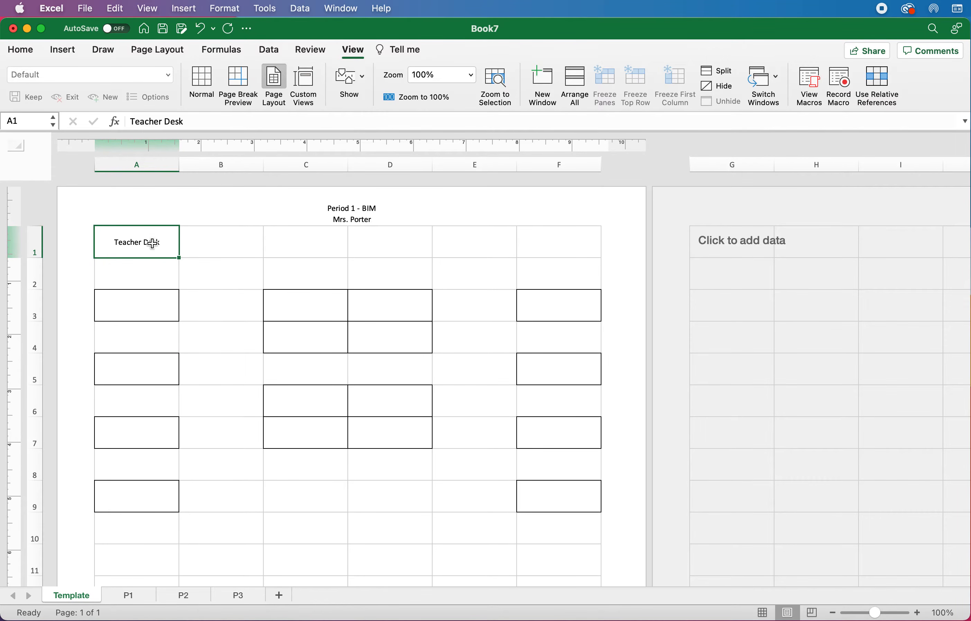
# Step: Try Clear Contents on A1, then undo so Teacher Desk returns
pyautogui.rightClick(142, 243)
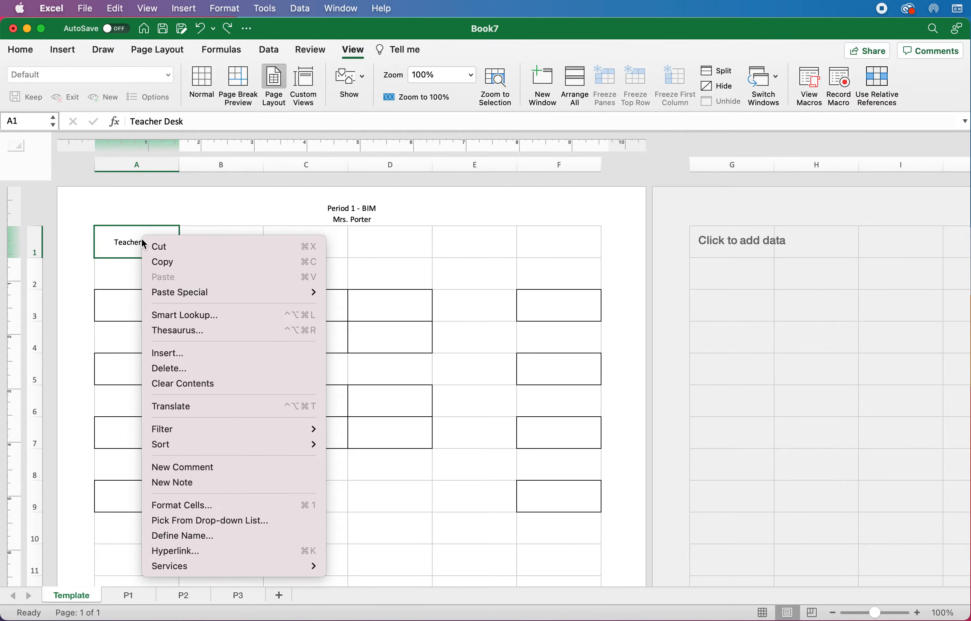
pyautogui.click(241, 384)
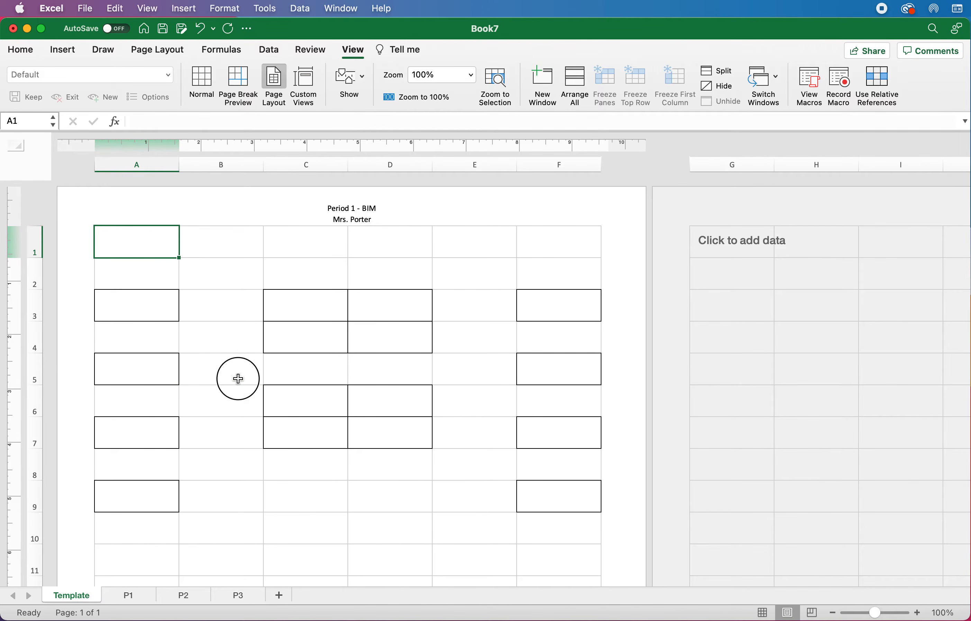
pyautogui.click(240, 379)
pyautogui.press('super+z')
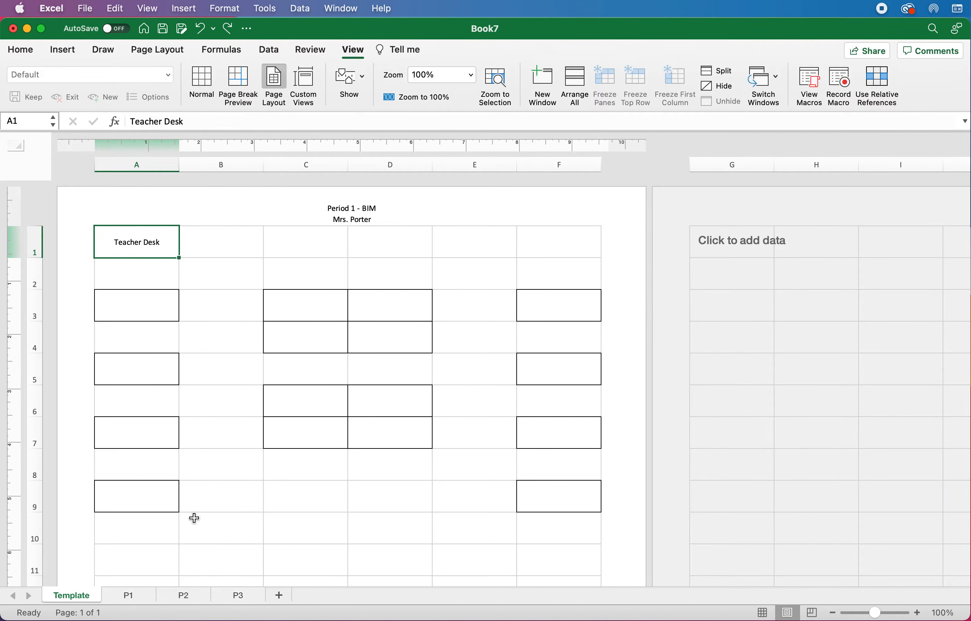
# Step: Move the Template sheet to a new workbook (Book8) and minimize it, leaving Book7 visible
pyautogui.rightClick(73, 599)
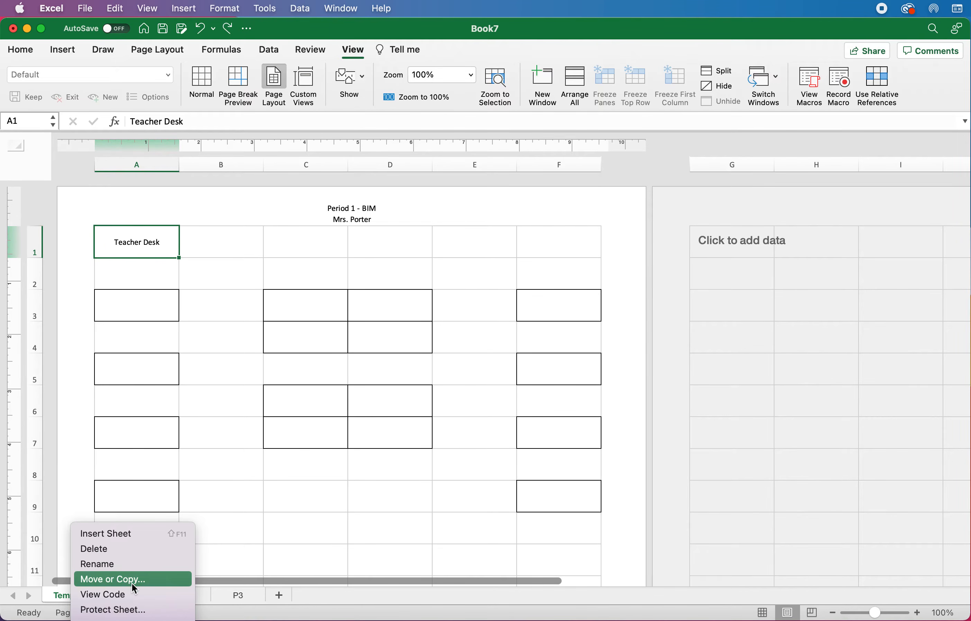
pyautogui.click(148, 578)
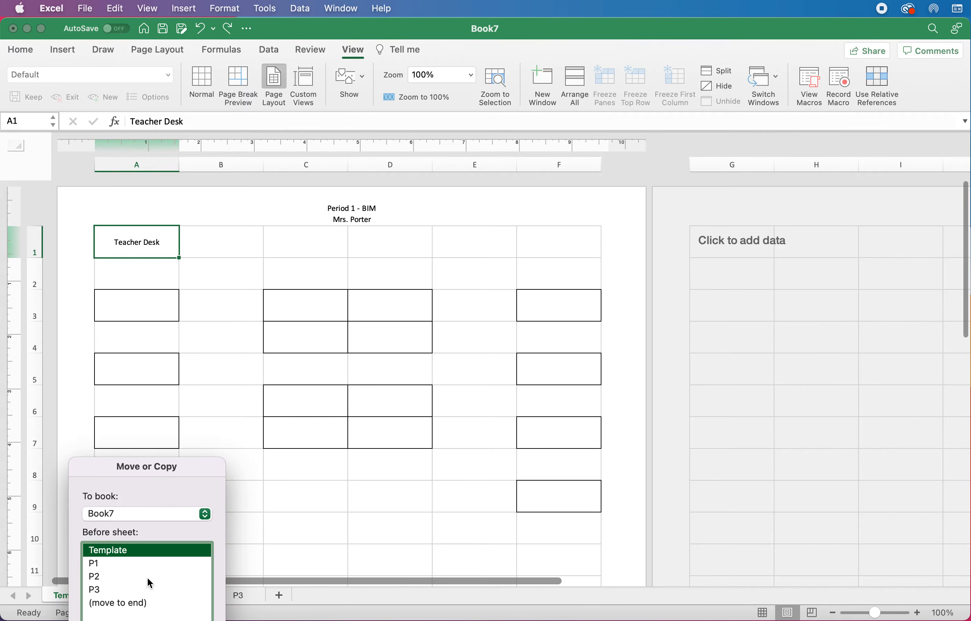
pyautogui.moveTo(161, 467); pyautogui.dragTo(273, 268)
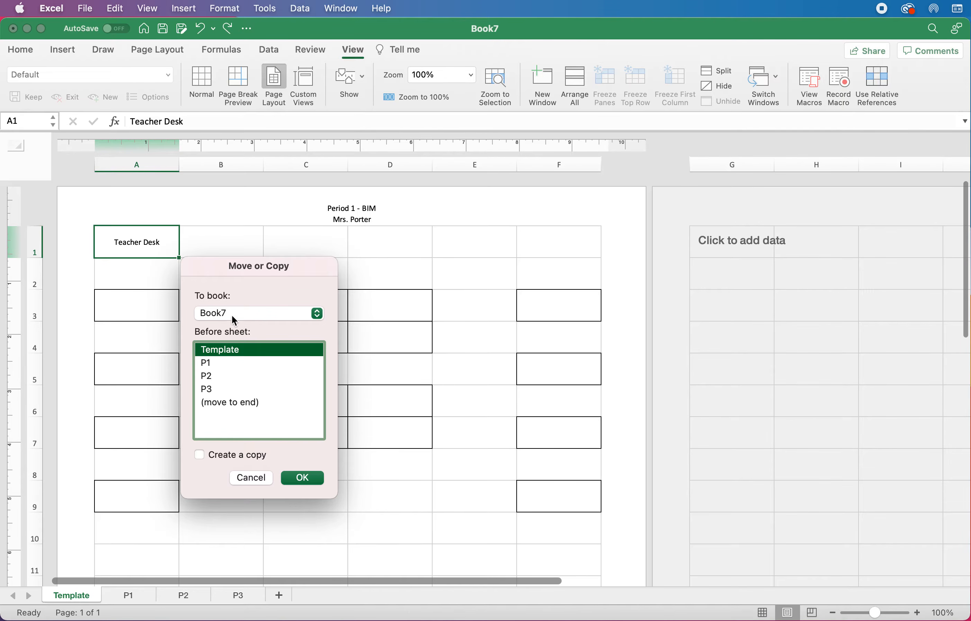
pyautogui.click(291, 315)
pyautogui.click(288, 302)
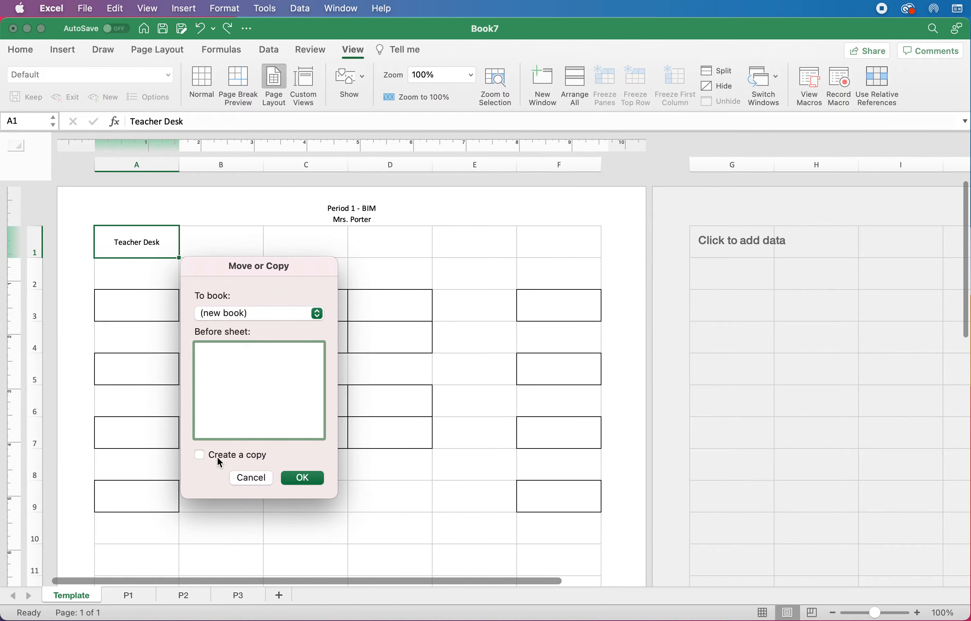
pyautogui.click(304, 484)
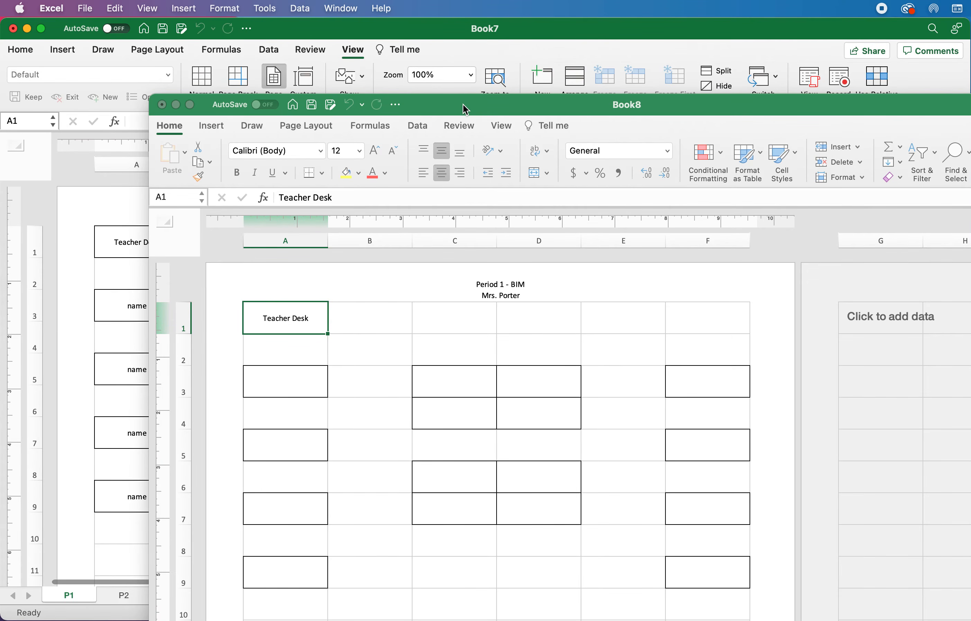
pyautogui.moveTo(461, 103); pyautogui.dragTo(375, 100)
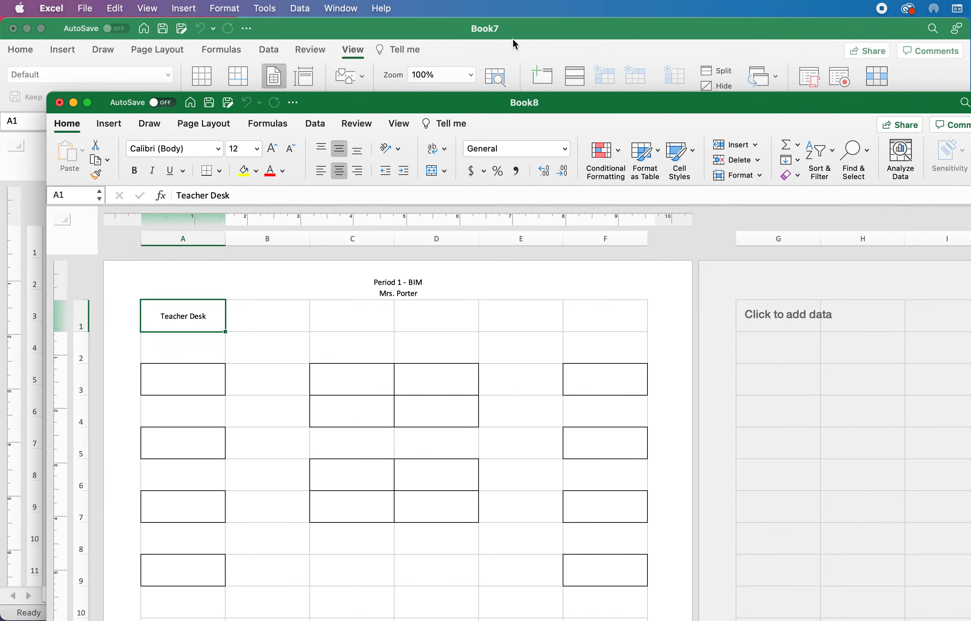
pyautogui.moveTo(565, 107); pyautogui.dragTo(538, 18)
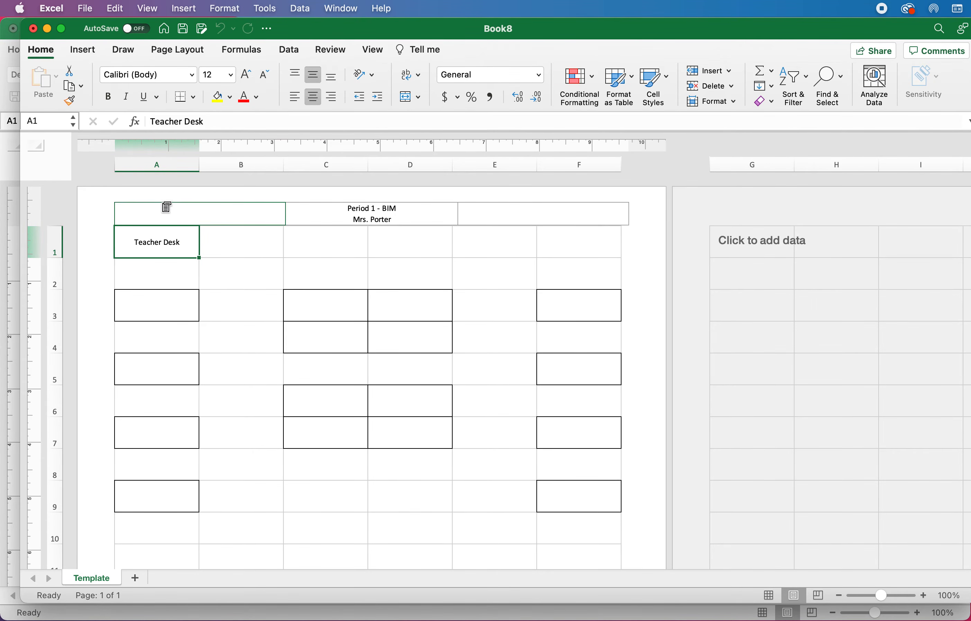
pyautogui.click(47, 28)
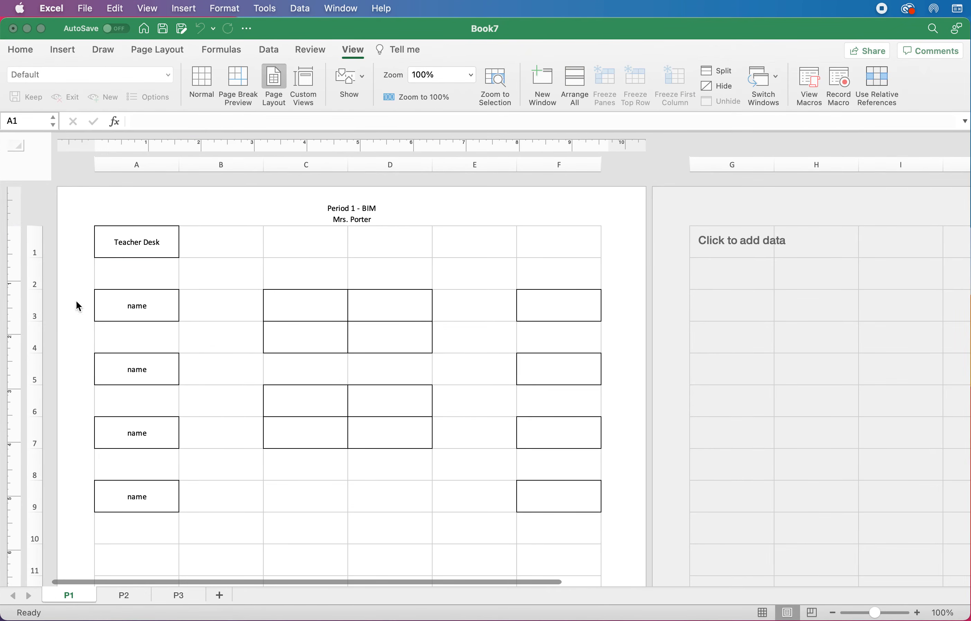
pyautogui.rightClick(78, 596)
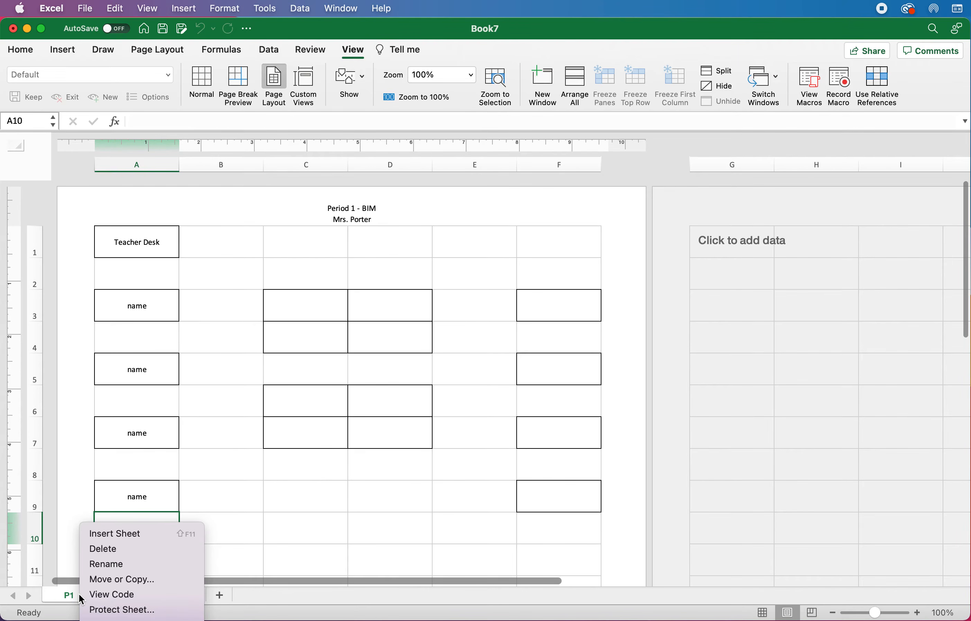
pyautogui.click(336, 480)
pyautogui.click(312, 488)
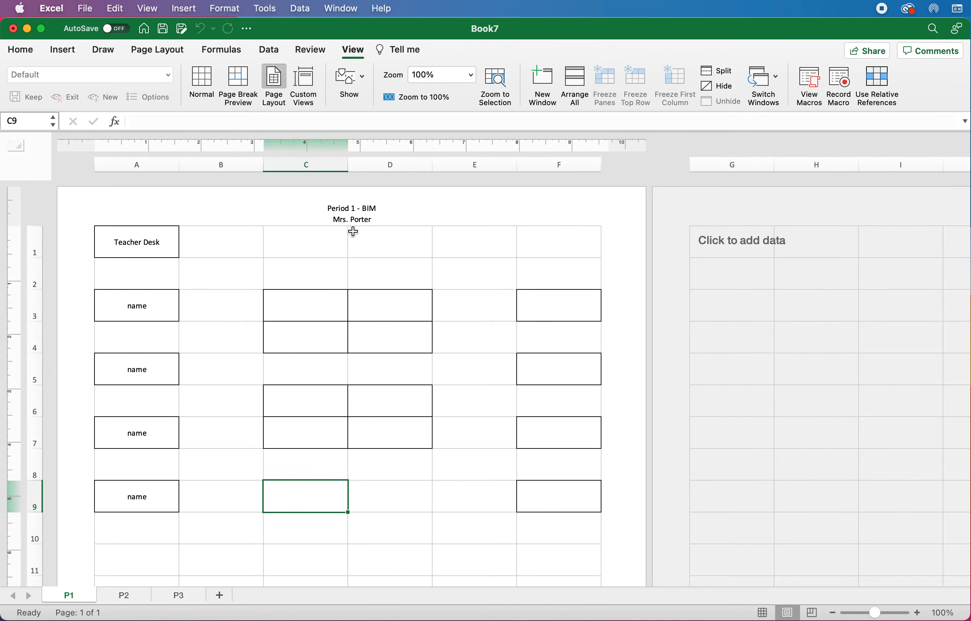
# Step: Open the Print dialog and set Print to Entire Workbook
pyautogui.click(86, 10)
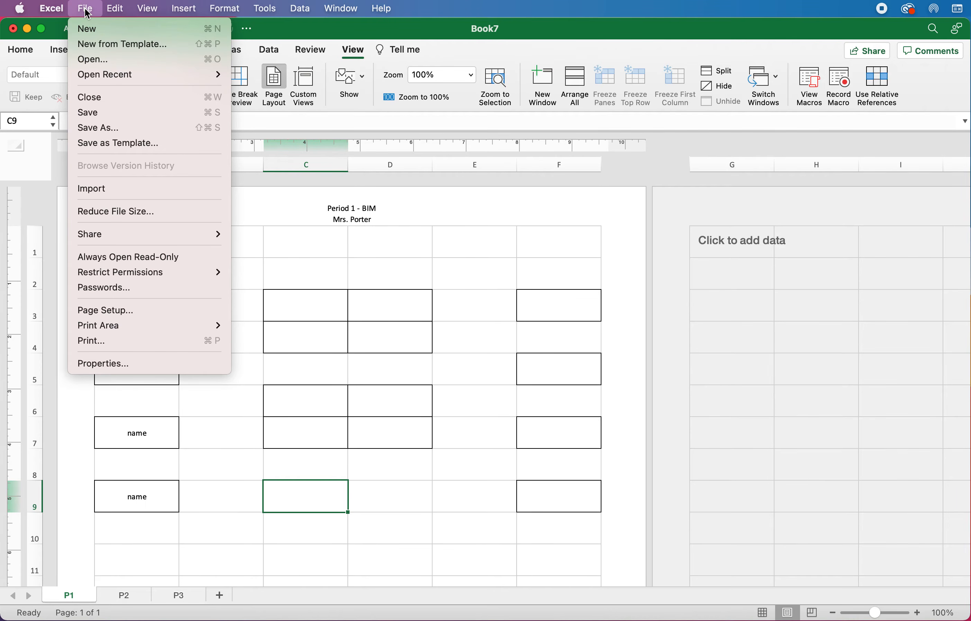
pyautogui.click(118, 342)
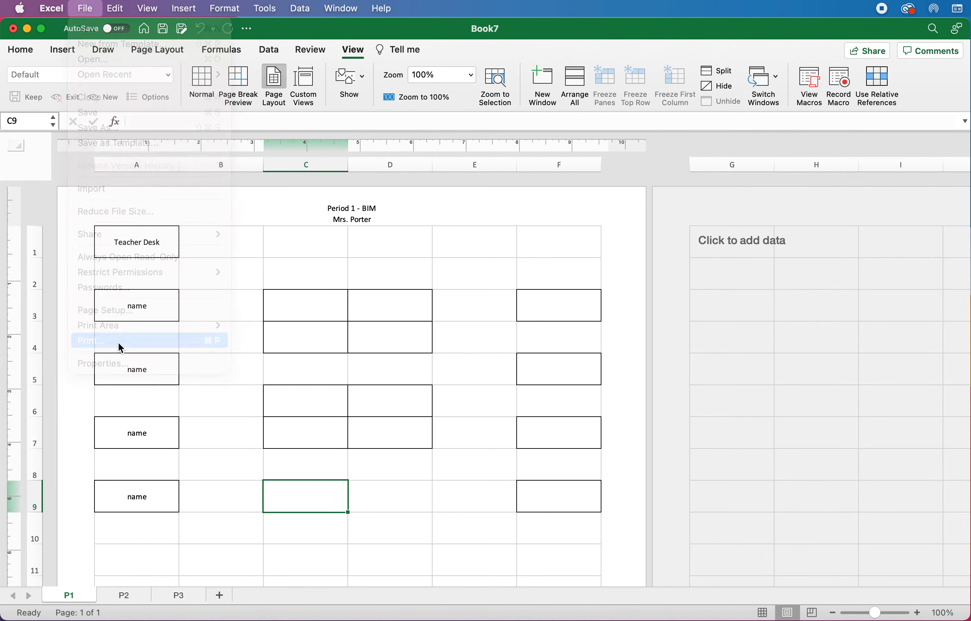
pyautogui.moveTo(599, 109); pyautogui.dragTo(335, 129)
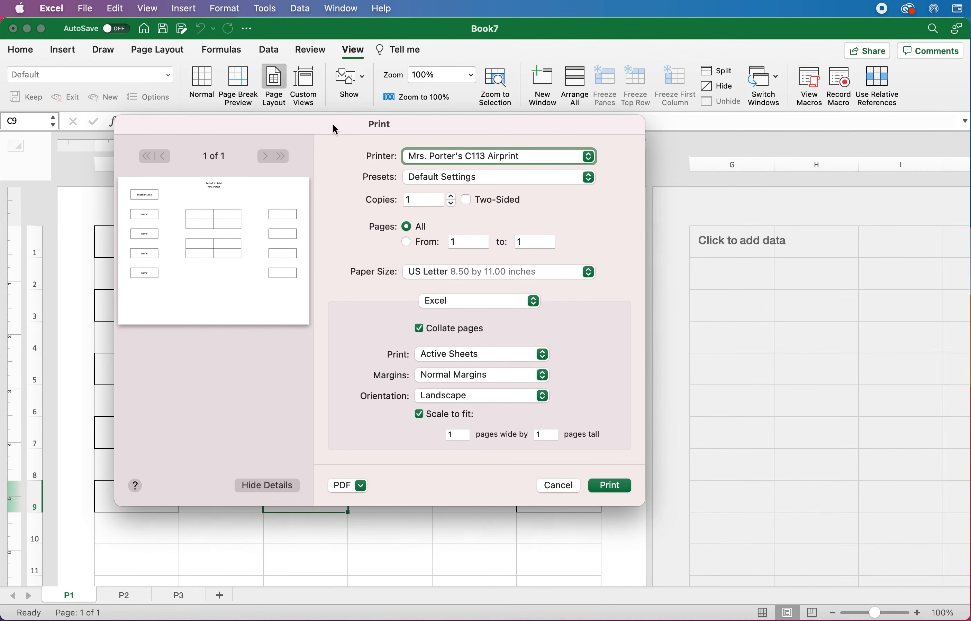
pyautogui.click(280, 486)
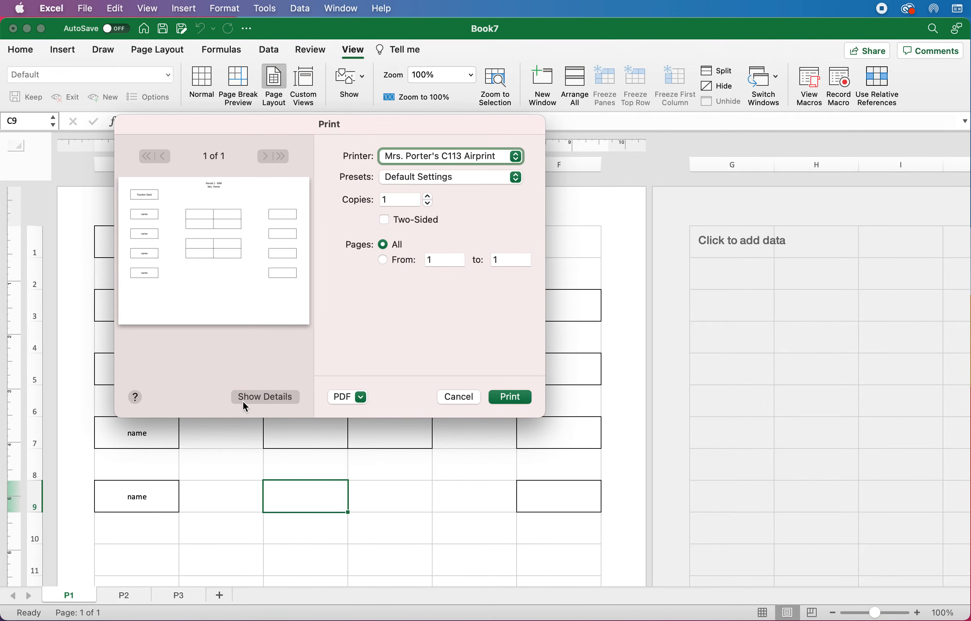
pyautogui.click(270, 397)
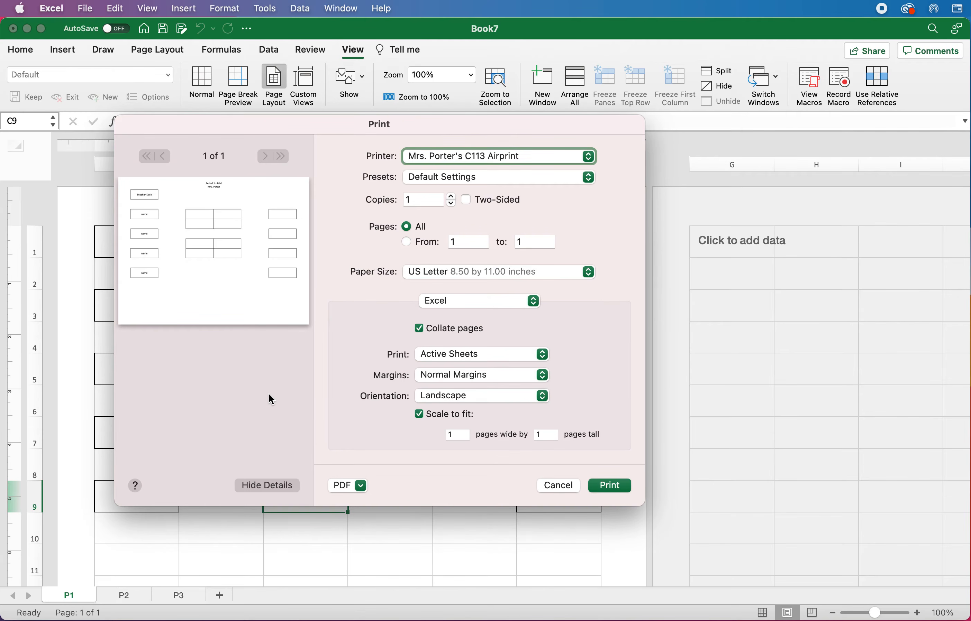
pyautogui.click(457, 358)
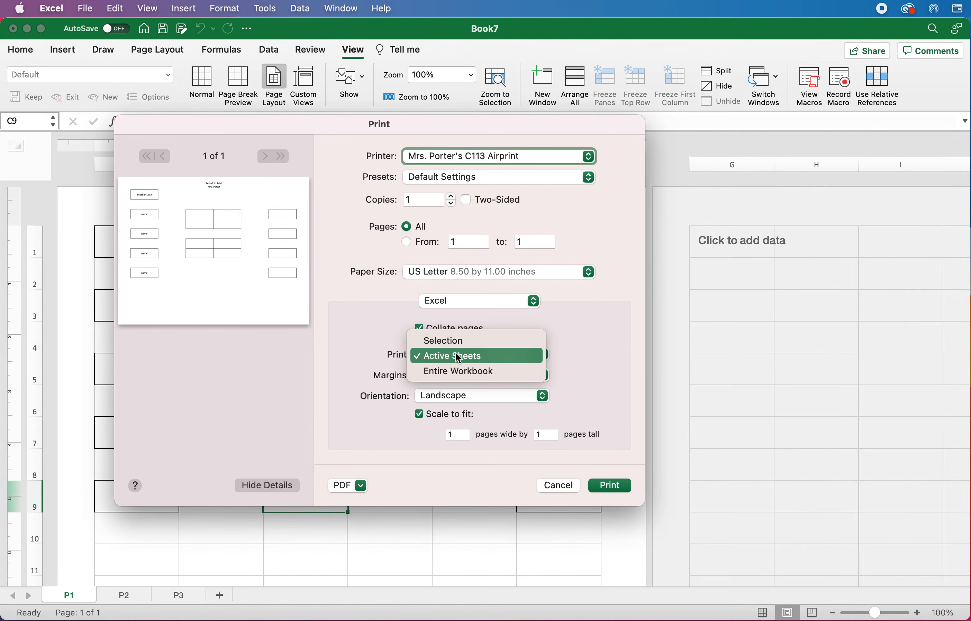
pyautogui.click(517, 372)
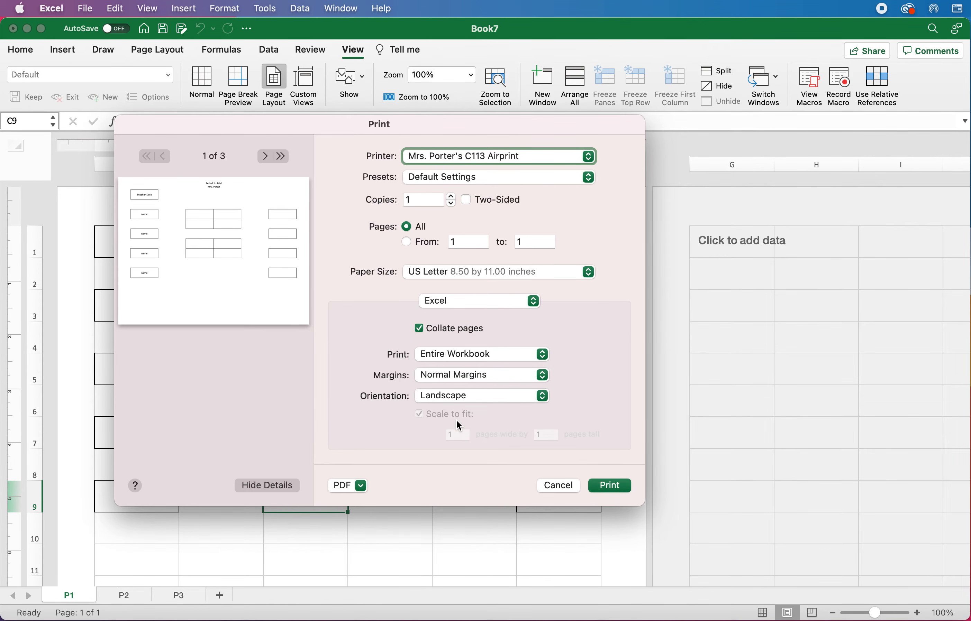
# Step: Try Narrow Margins, then settle on Normal Margins
pyautogui.click(456, 381)
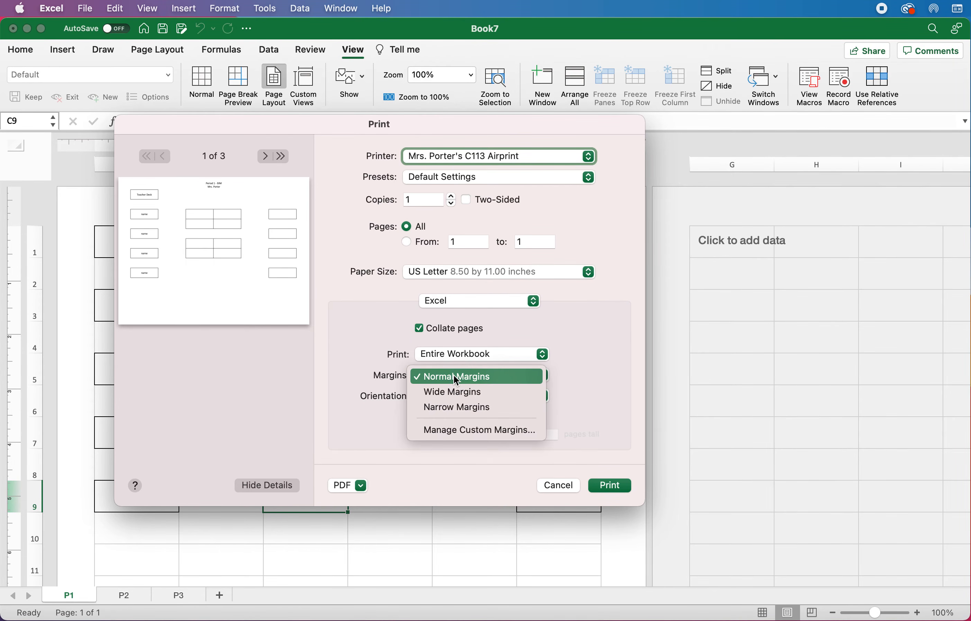
pyautogui.click(497, 407)
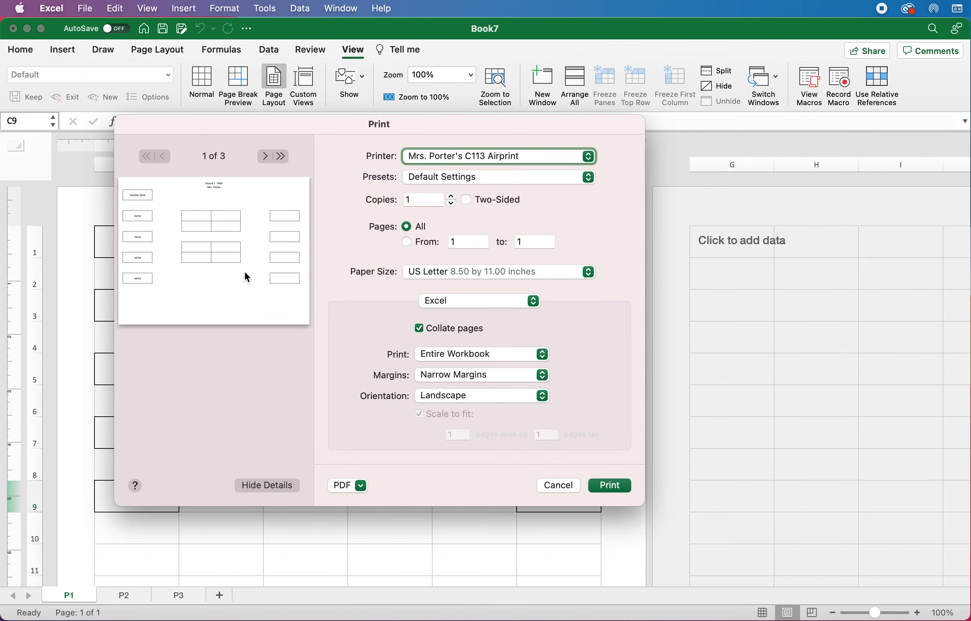
pyautogui.click(440, 379)
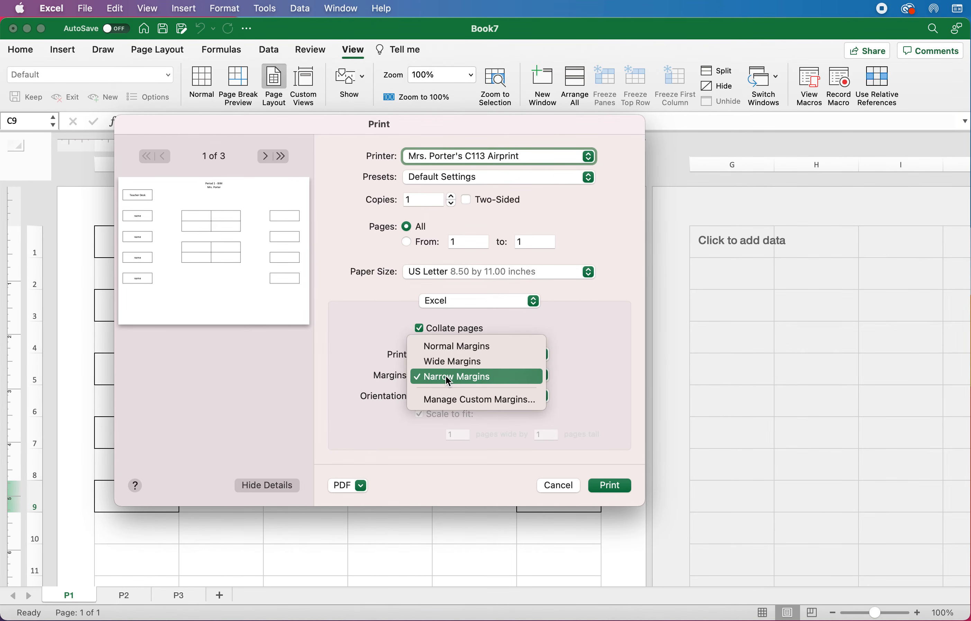
pyautogui.click(446, 350)
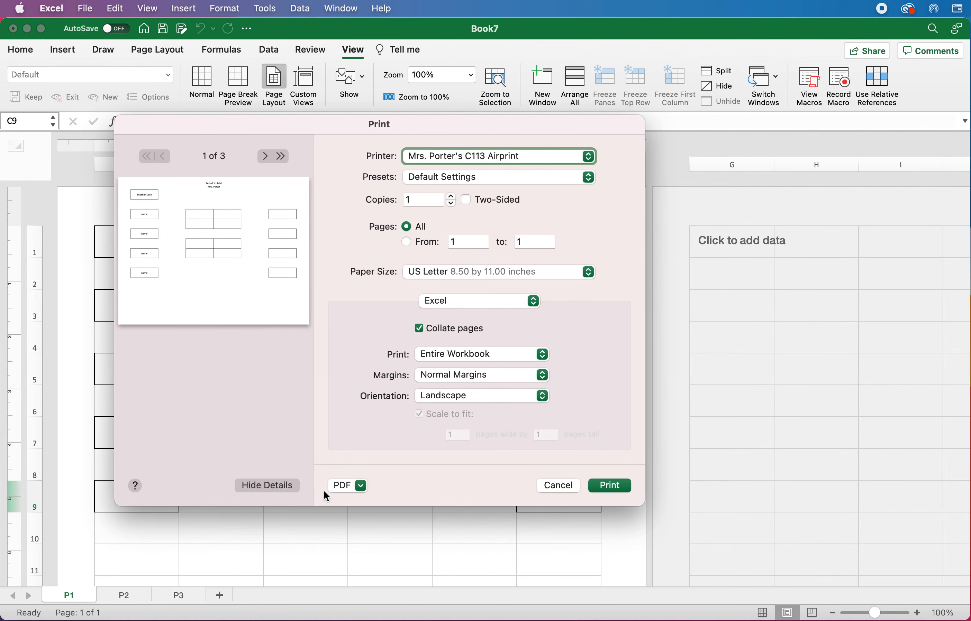
# Step: Save the printout as PDF 'Porter Seating F2021' in the Desktop folder
pyautogui.click(351, 487)
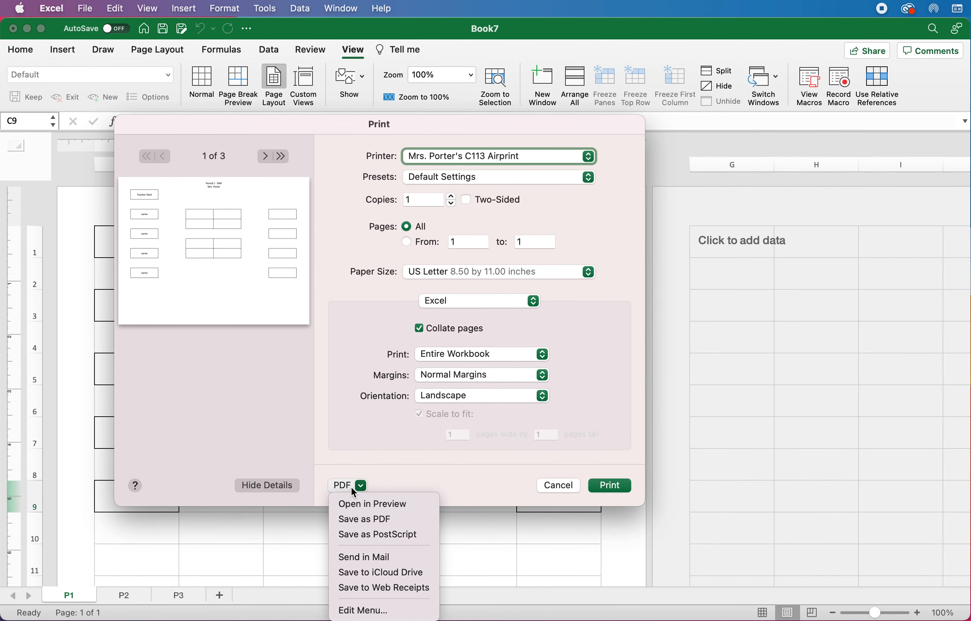
pyautogui.click(399, 519)
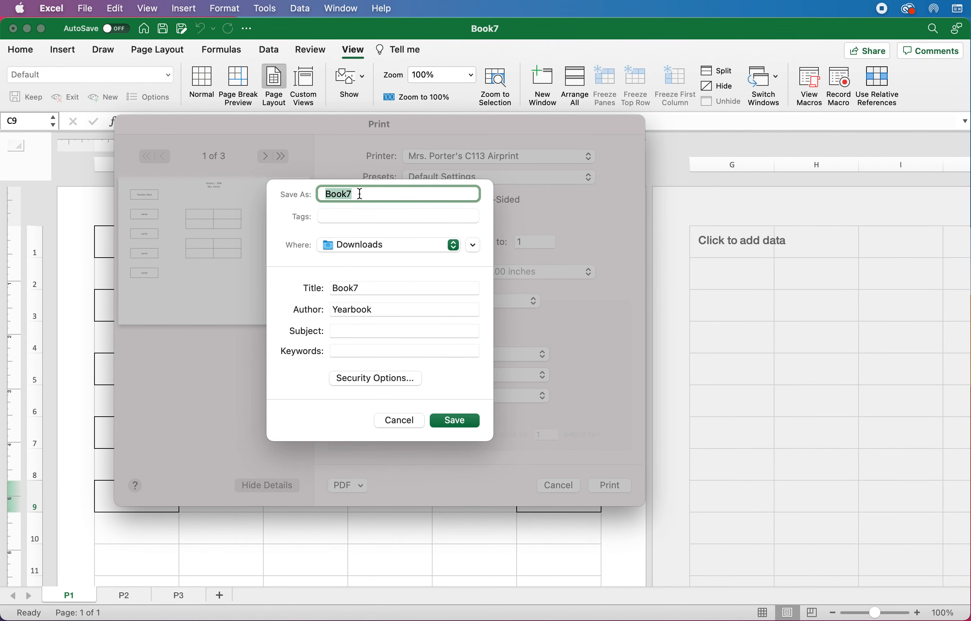
pyautogui.write('Porter Seating F2021')
pyautogui.click(358, 245)
pyautogui.click(359, 361)
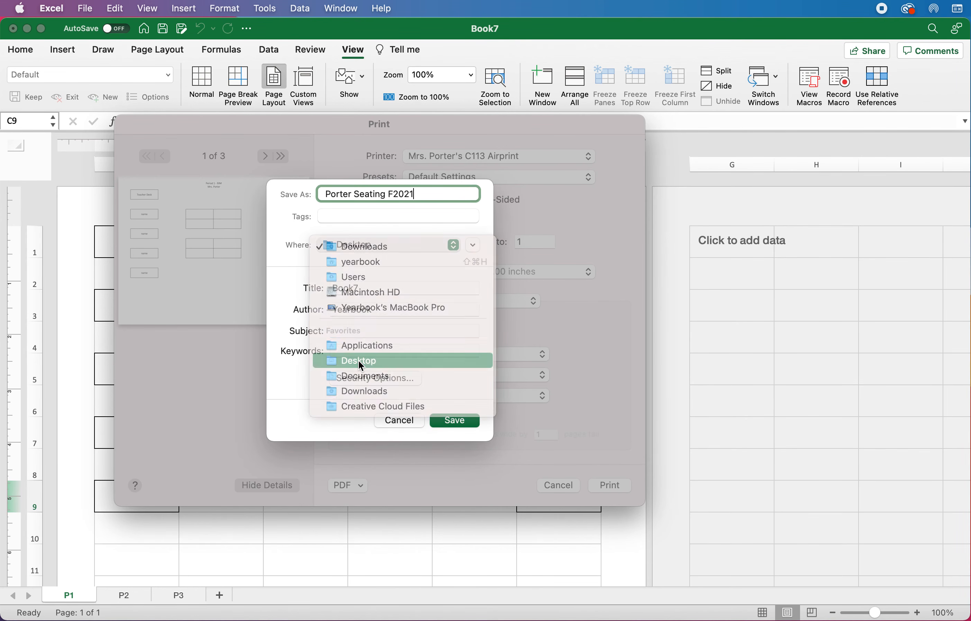
pyautogui.click(460, 422)
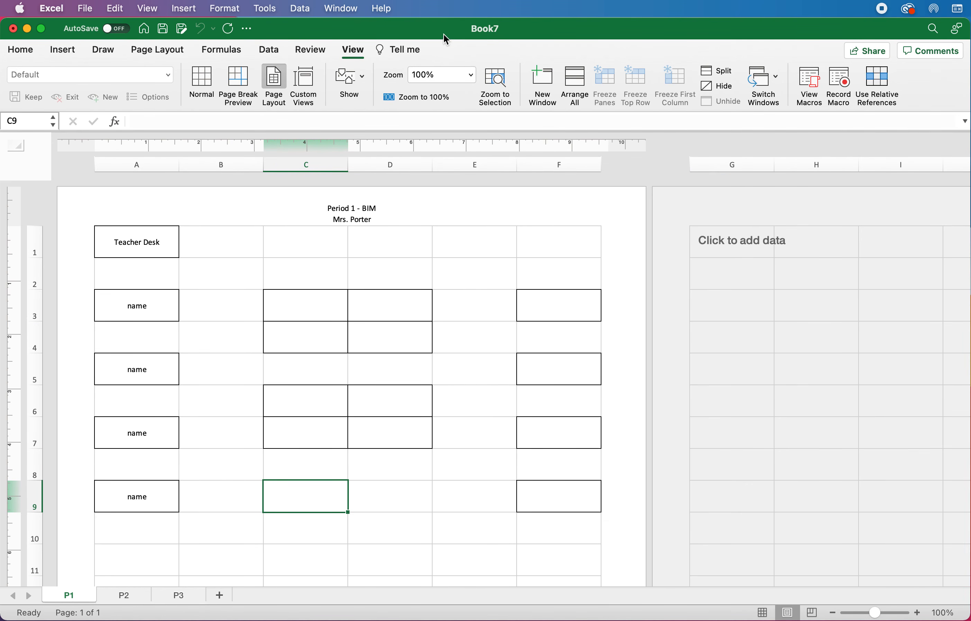
# Step: Minimize Excel and open Porter Seating F2021 from the Desktop in a resized Preview window
pyautogui.click(28, 30)
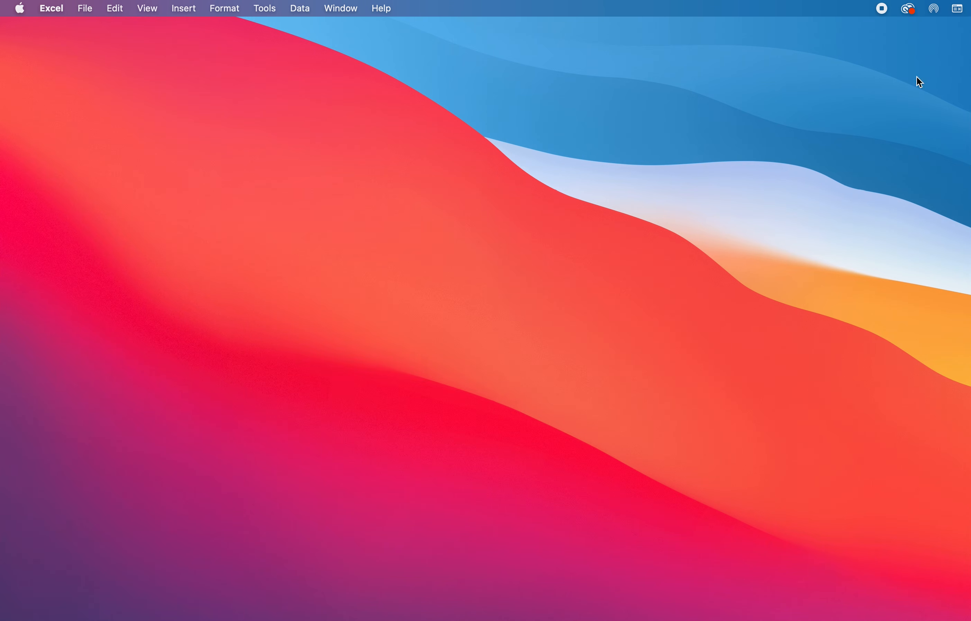
pyautogui.click(562, 92)
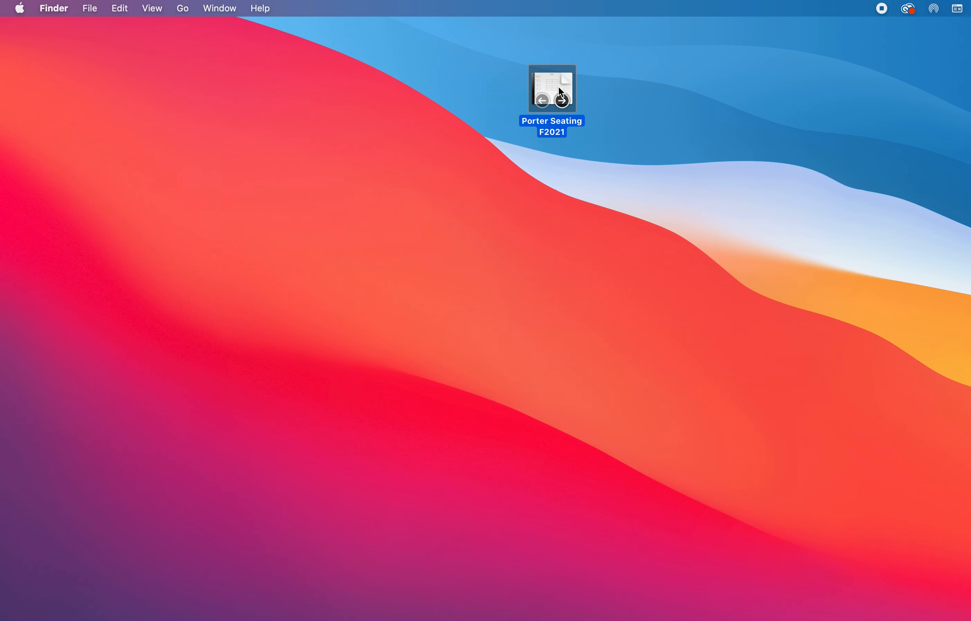
pyautogui.doubleClick(549, 81)
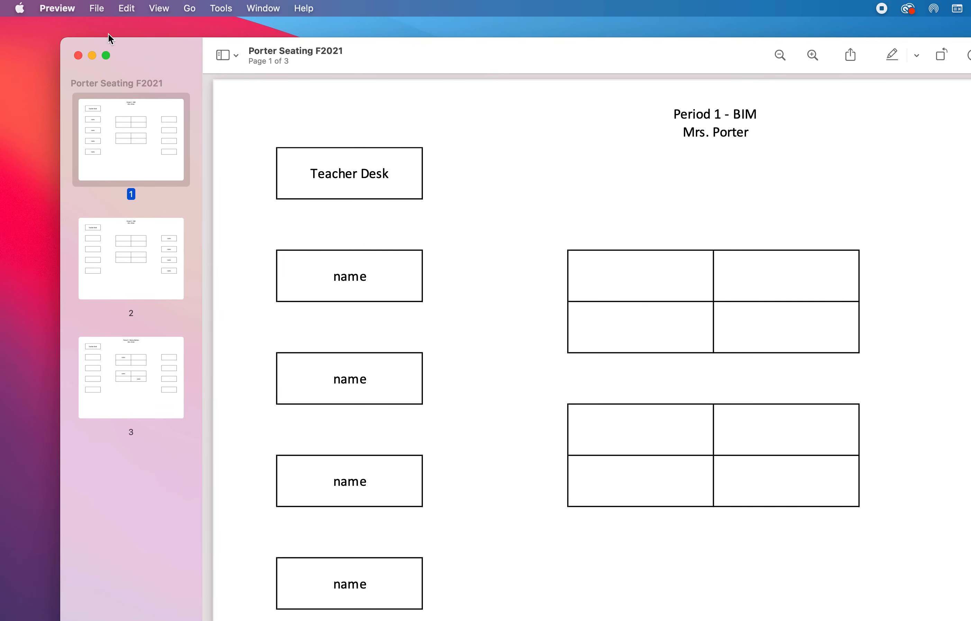
pyautogui.moveTo(62, 39); pyautogui.dragTo(247, 163)
pyautogui.moveTo(581, 163); pyautogui.dragTo(332, 16)
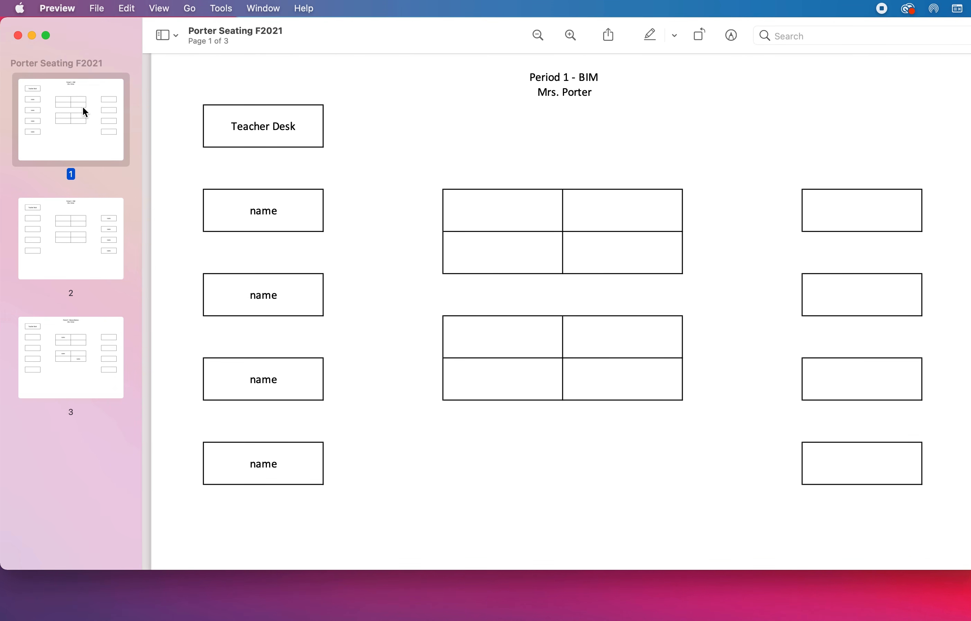
# Step: View pages 2 and 3, then return to page 1, Period 1 - BIM
pyautogui.click(91, 241)
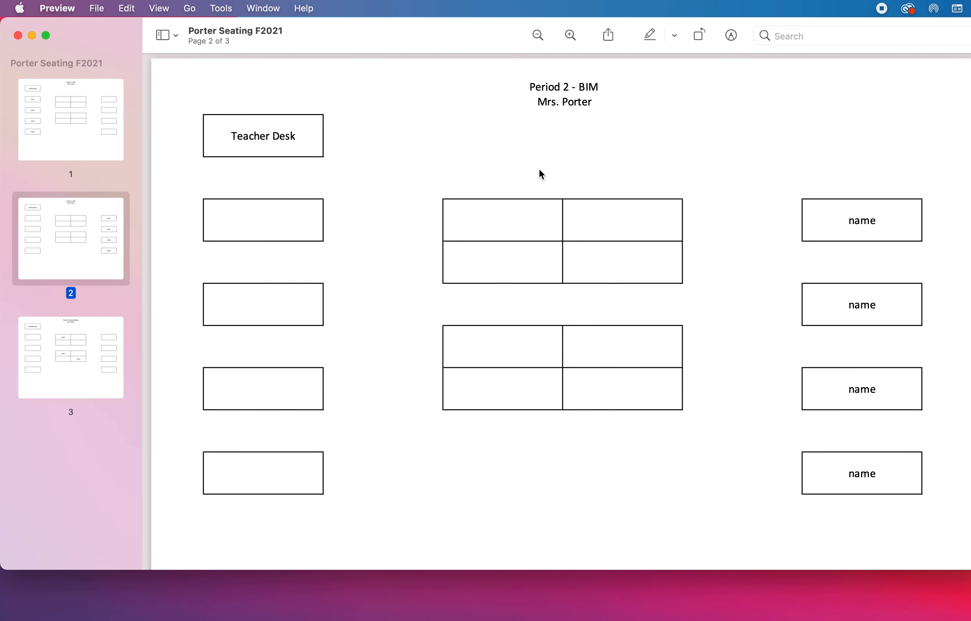
pyautogui.click(91, 351)
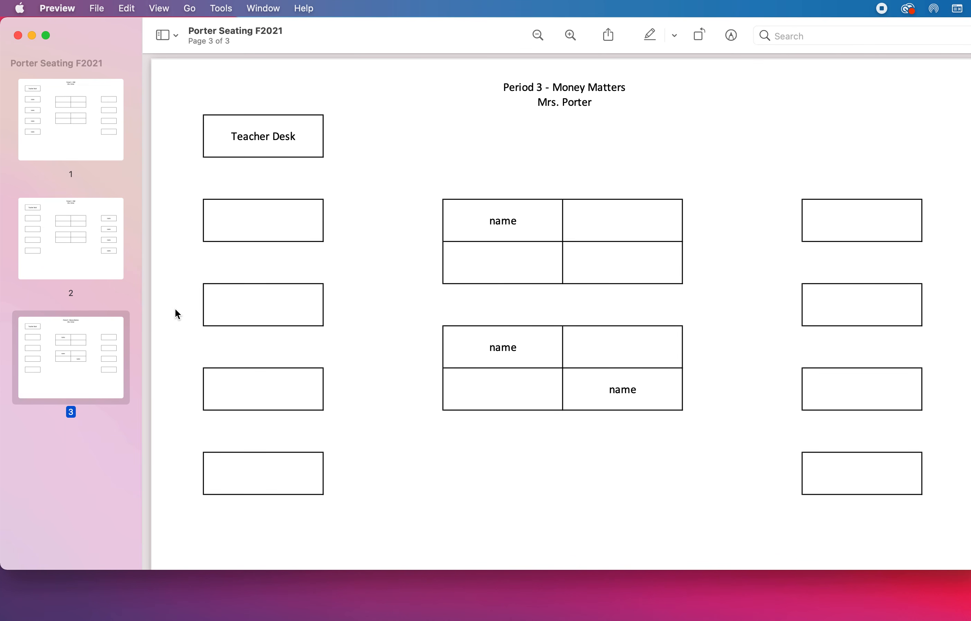
pyautogui.click(85, 135)
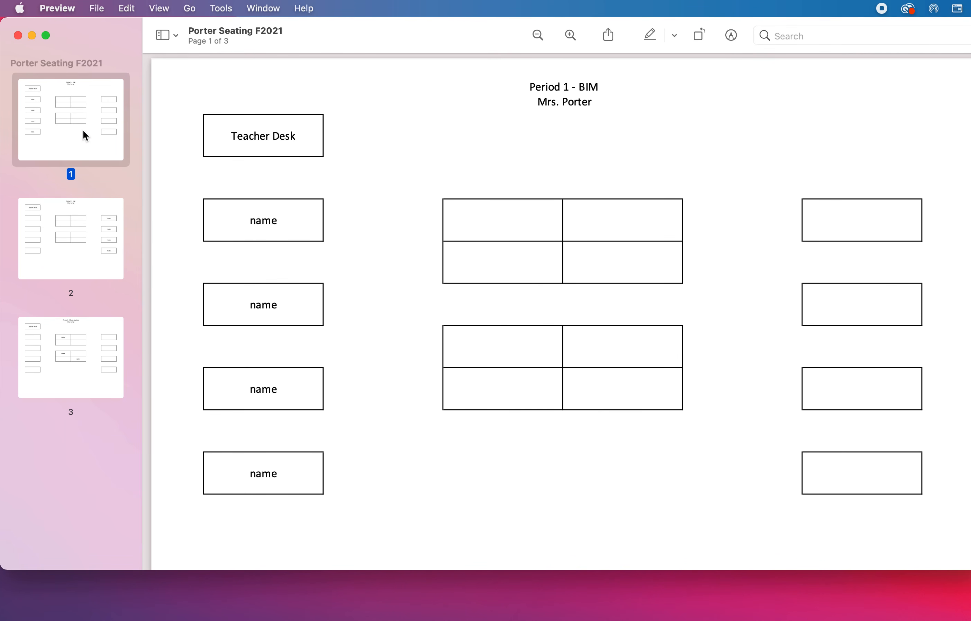